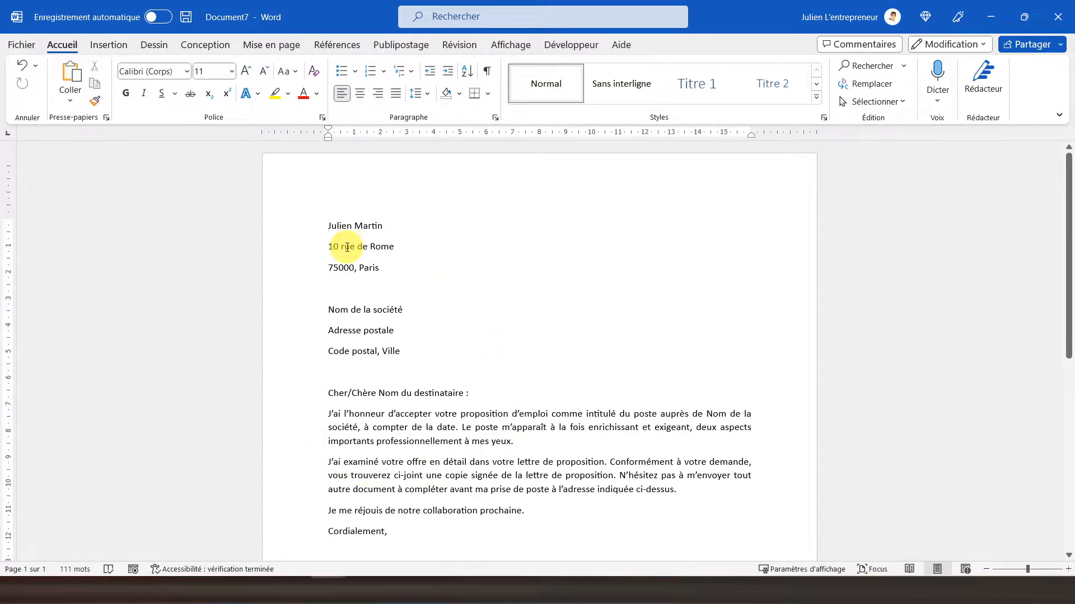
Review the letter's recipient placeholders and the company list in the Candidature.xlsx workbook in Excel, returning to the Word letter.
{"action": "left_click", "coordinate": [329, 311]}
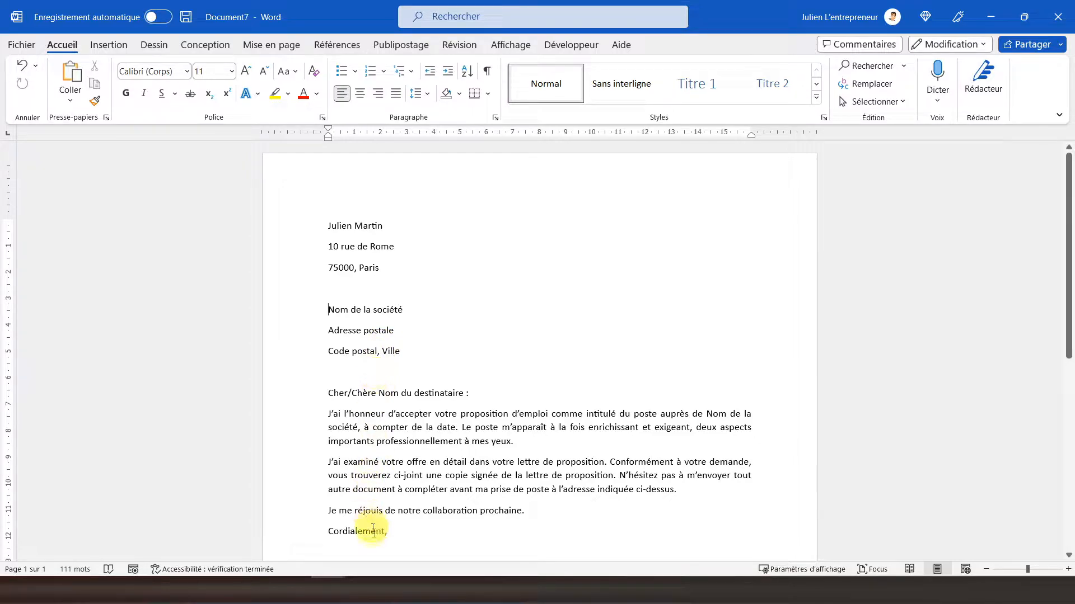
{"action": "left_click", "coordinate": [364, 591]}
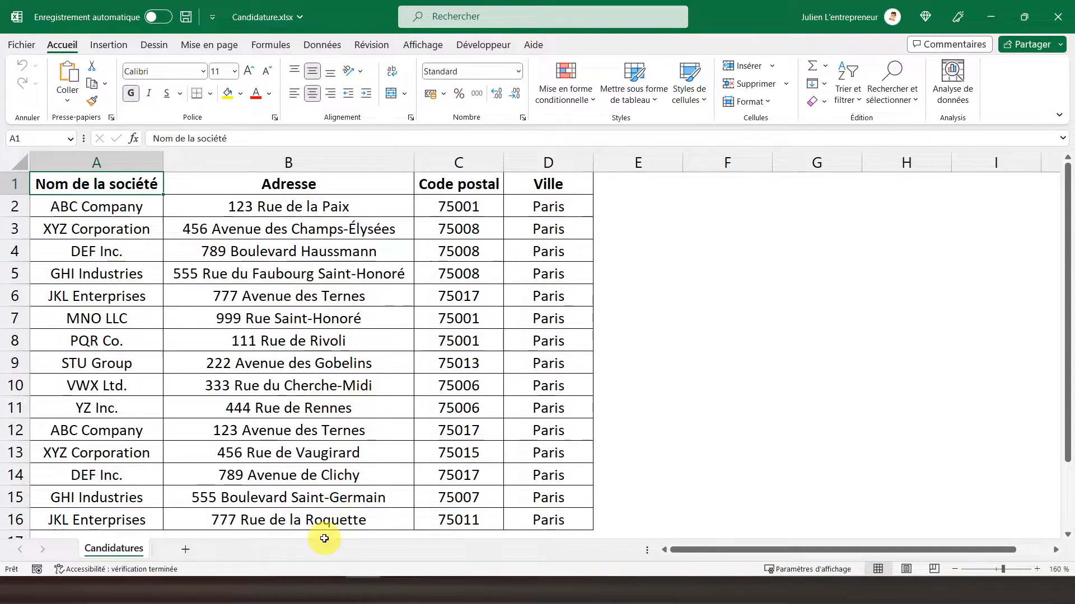
{"action": "left_click", "coordinate": [338, 590]}
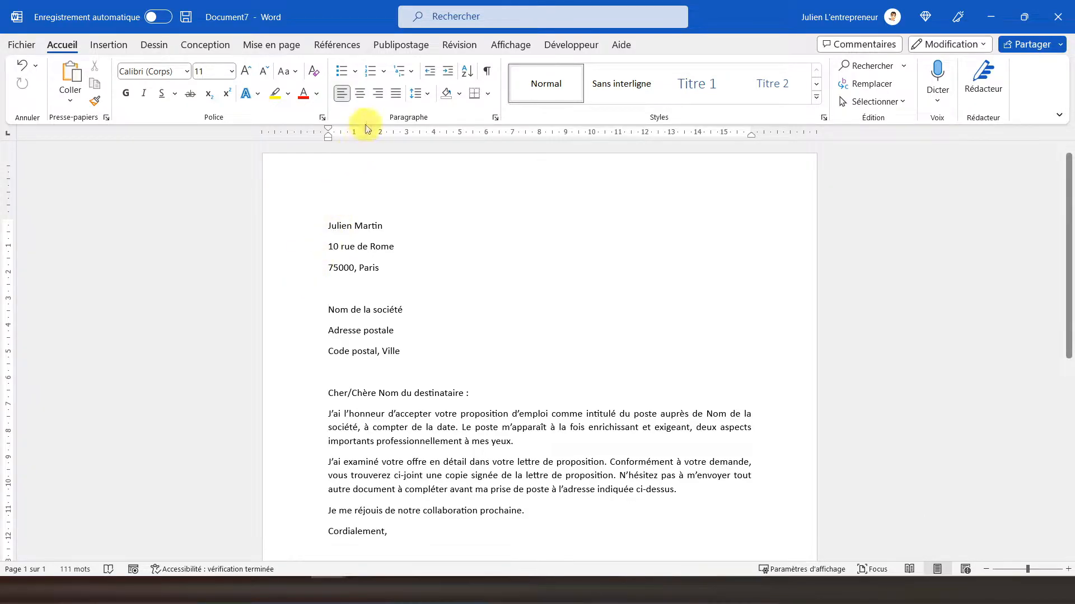
Start a mail merge of the letter type for the current document.
{"action": "left_click", "coordinate": [384, 45]}
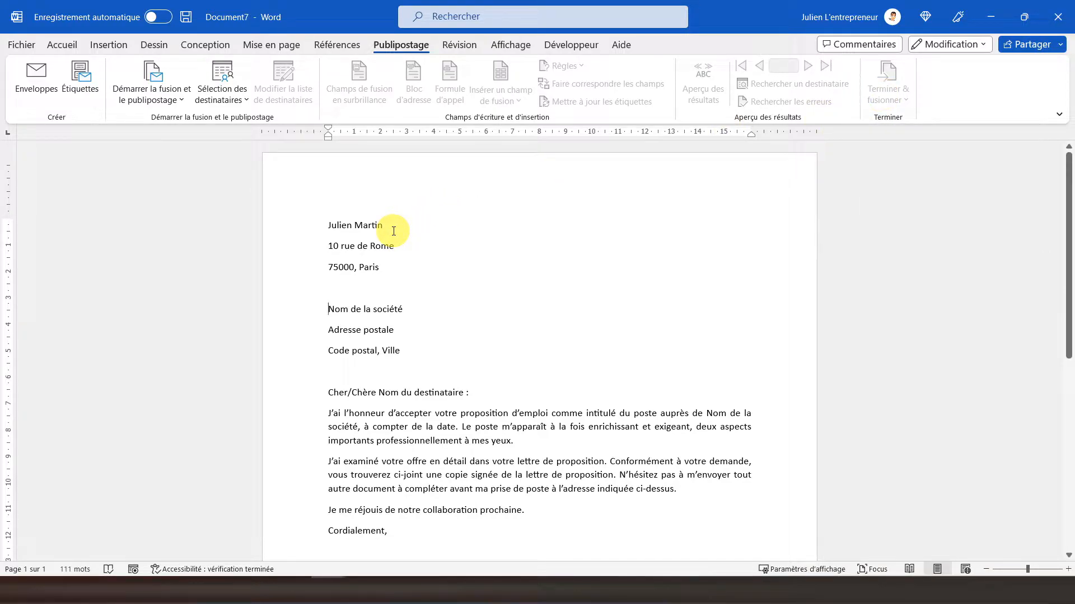
{"action": "left_click", "coordinate": [156, 100]}
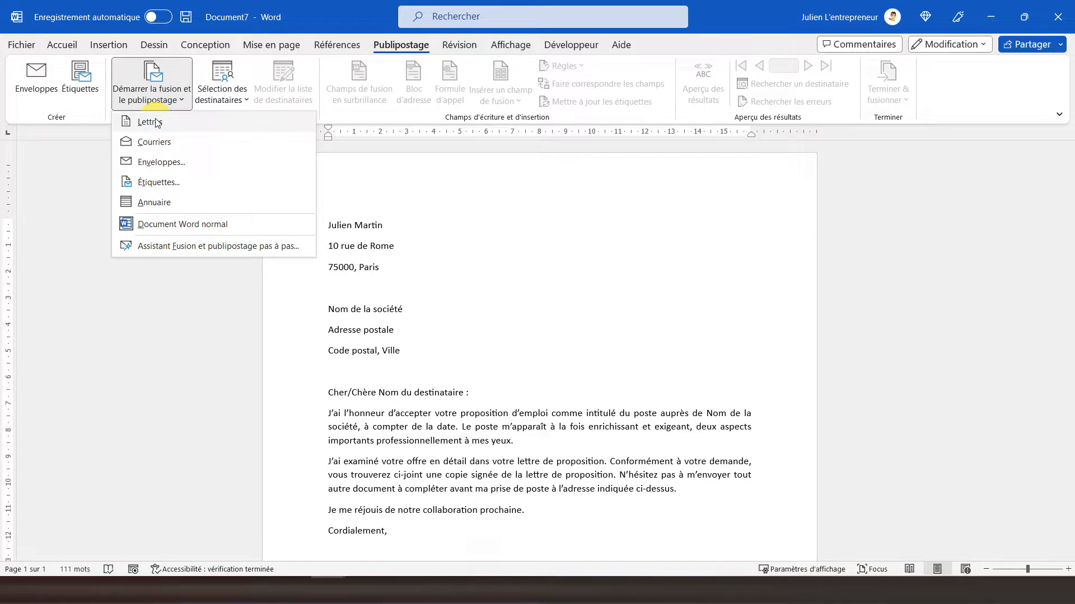
{"action": "left_click", "coordinate": [150, 122]}
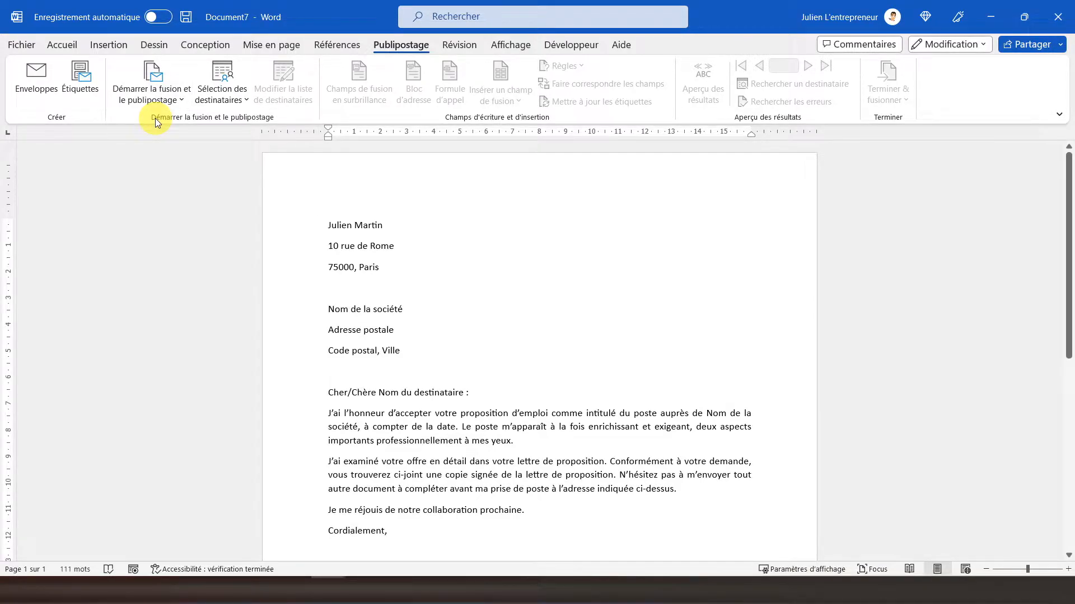
Use the existing list Candidature.xlsx from Documents as recipients, taking the Candidatures$ table with column headers in the first row.
{"action": "left_click", "coordinate": [231, 100]}
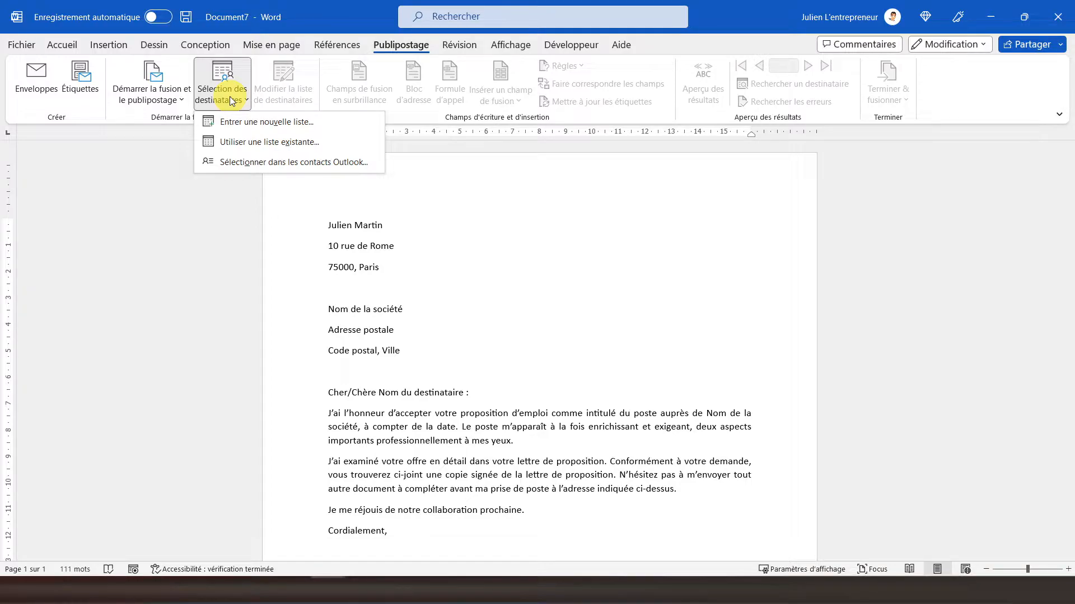
{"action": "left_click", "coordinate": [237, 143]}
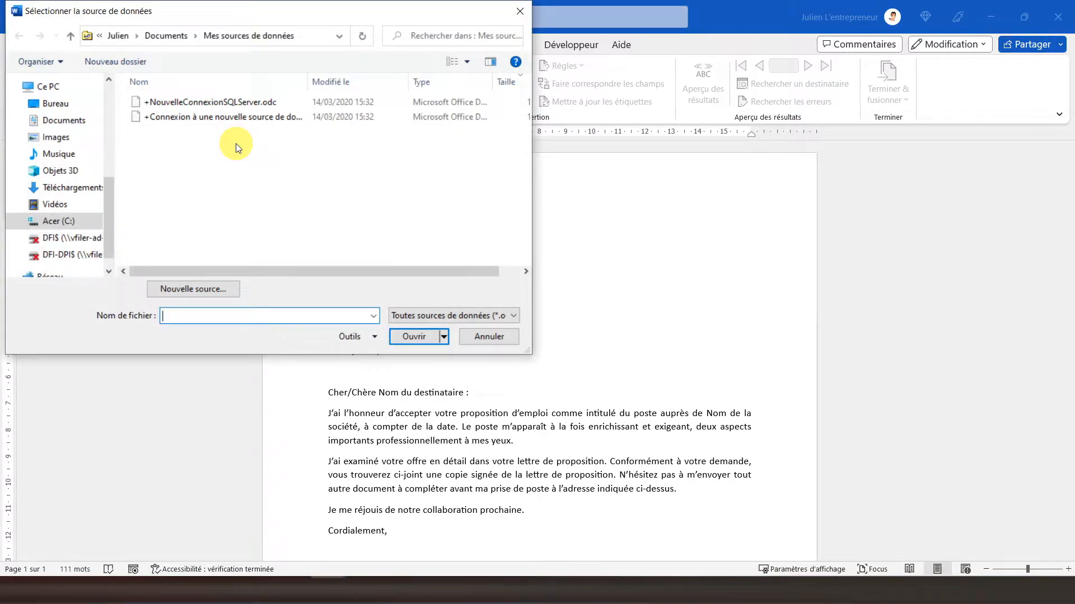
{"action": "left_click", "coordinate": [73, 127]}
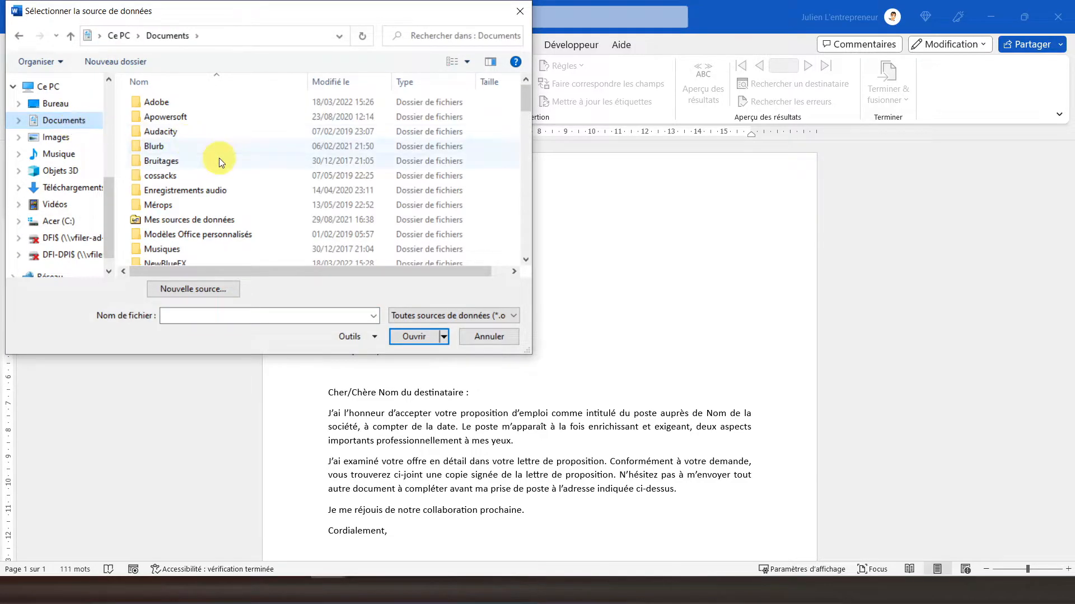
{"action": "scroll", "coordinate": [219, 158], "scroll_direction": "down", "scroll_amount": 10}
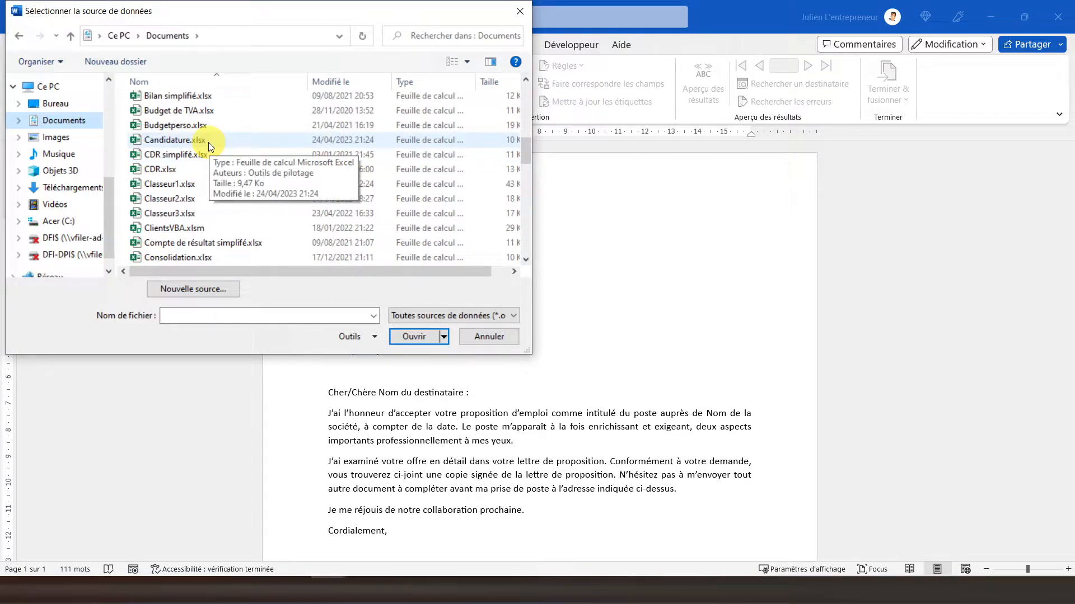
{"action": "left_click", "coordinate": [188, 143]}
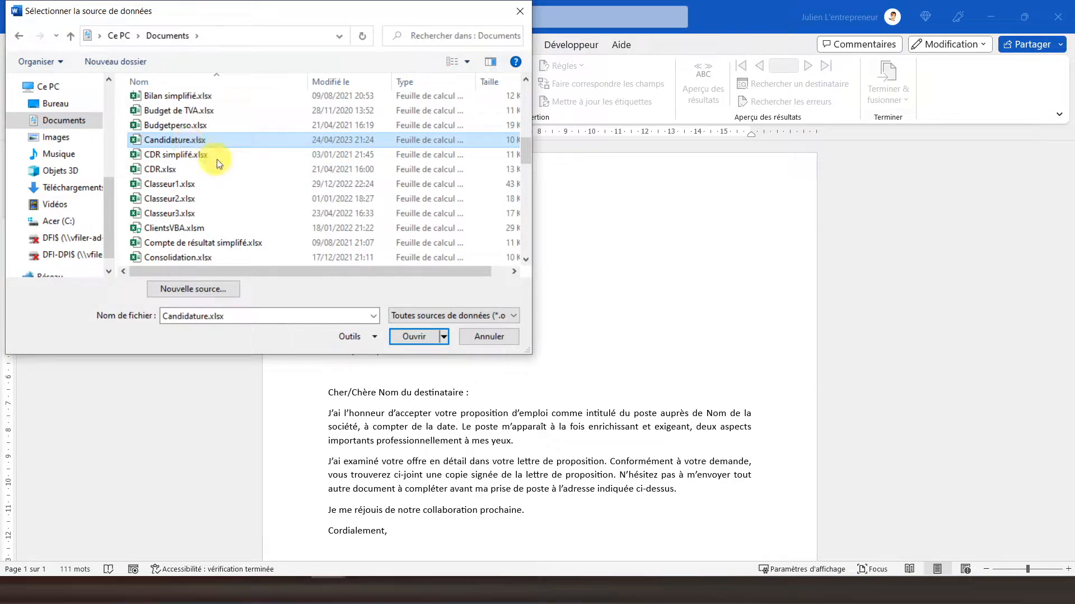
{"action": "left_click", "coordinate": [408, 336]}
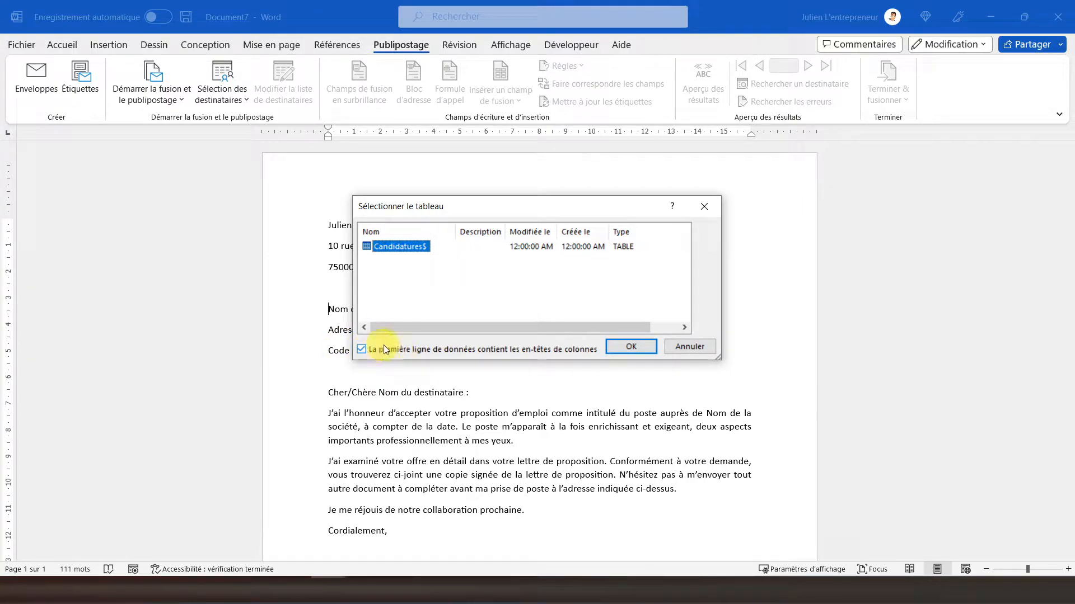
{"action": "left_click", "coordinate": [630, 347]}
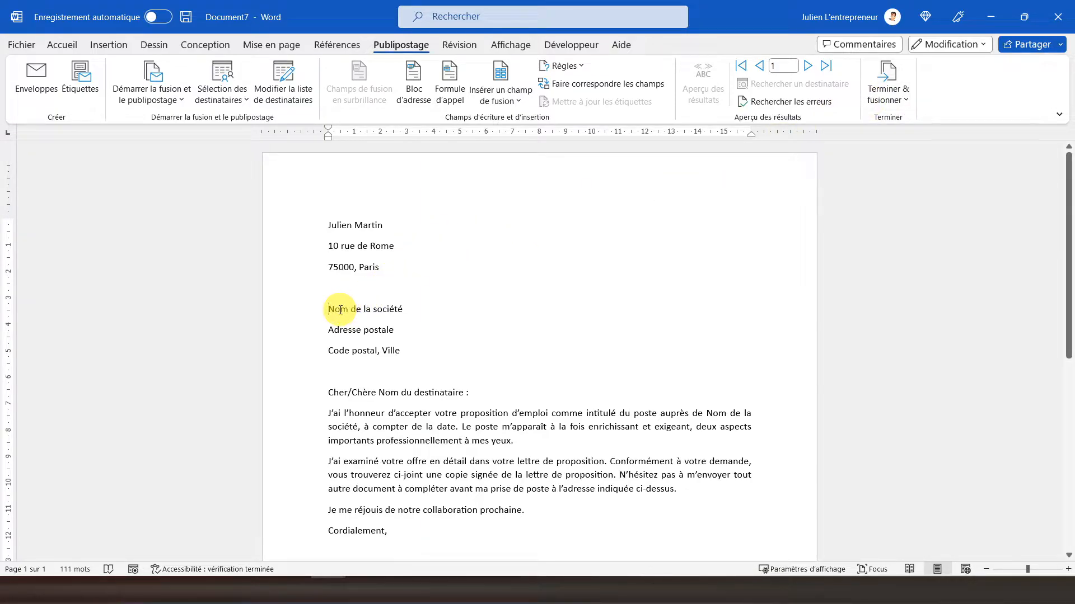
Compare the column headings of the Candidature.xlsx list in Excel with the merge fields available in the Word letter.
{"action": "left_click", "coordinate": [362, 589]}
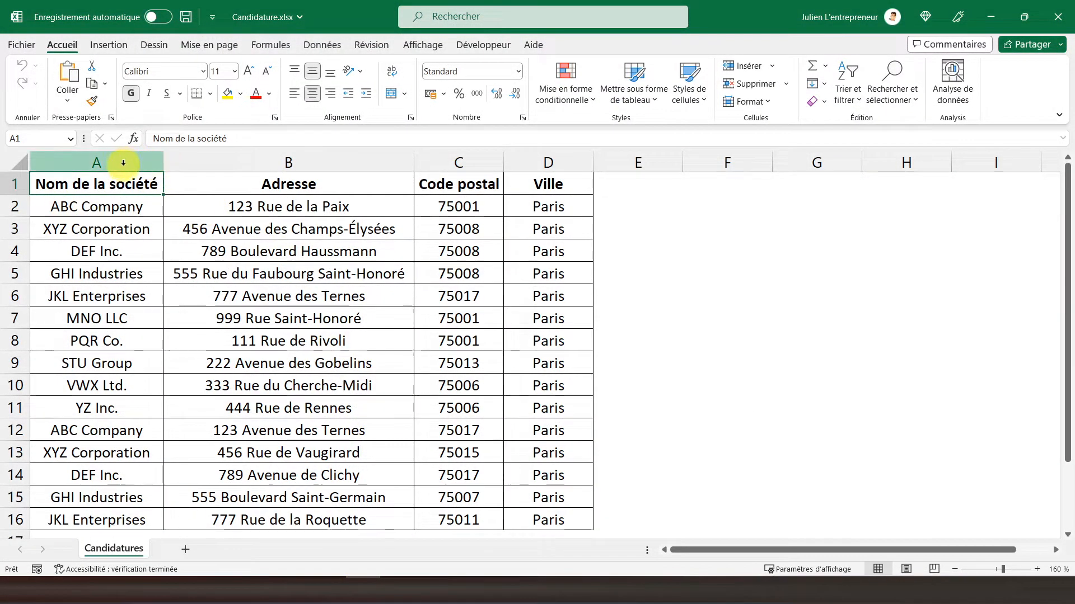
{"action": "left_click", "coordinate": [989, 18]}
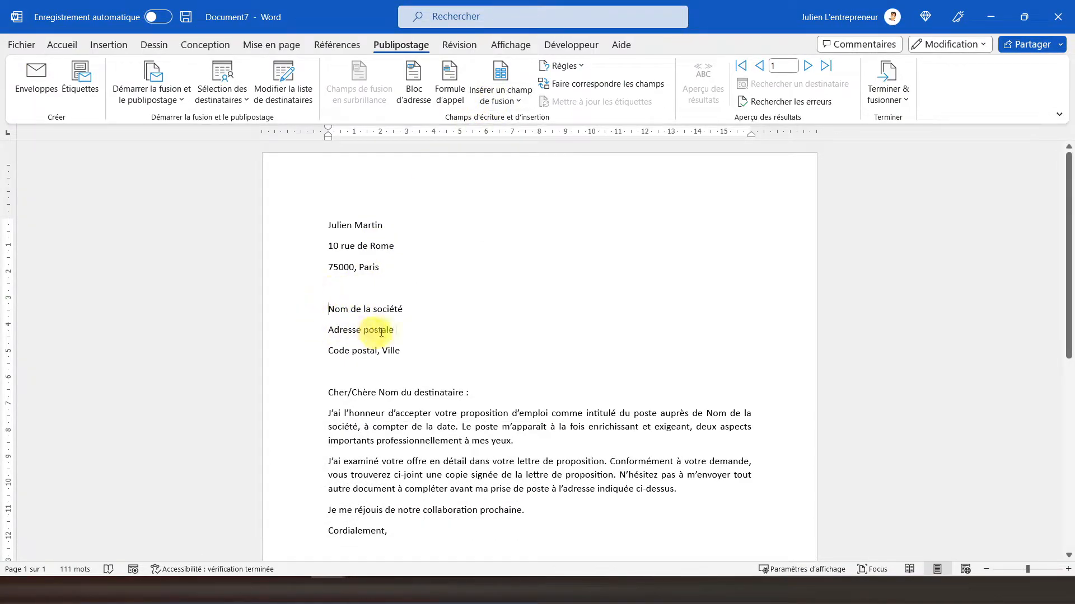
{"action": "left_click", "coordinate": [503, 98]}
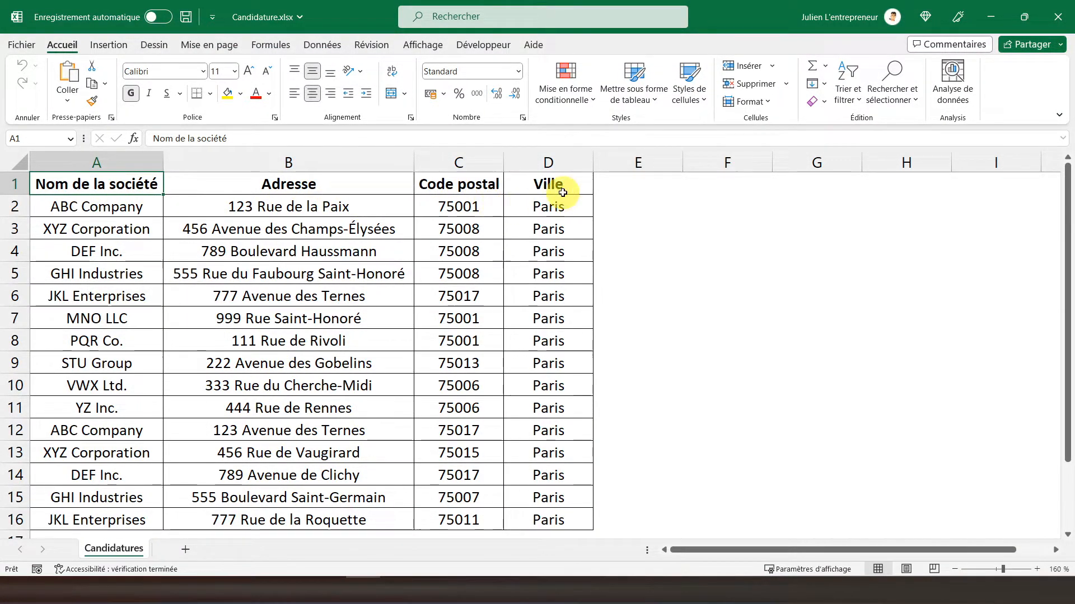
{"action": "left_click", "coordinate": [987, 17]}
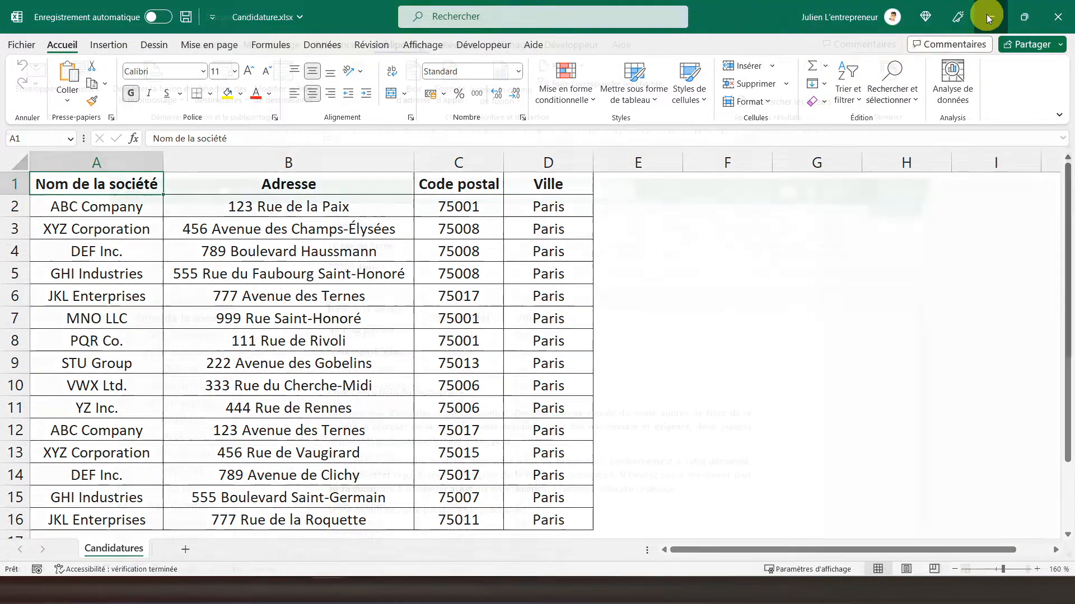
Replace the "Nom de la société" placeholder in the recipient block with the Nom_de_la_société merge field.
{"action": "left_click", "coordinate": [515, 99]}
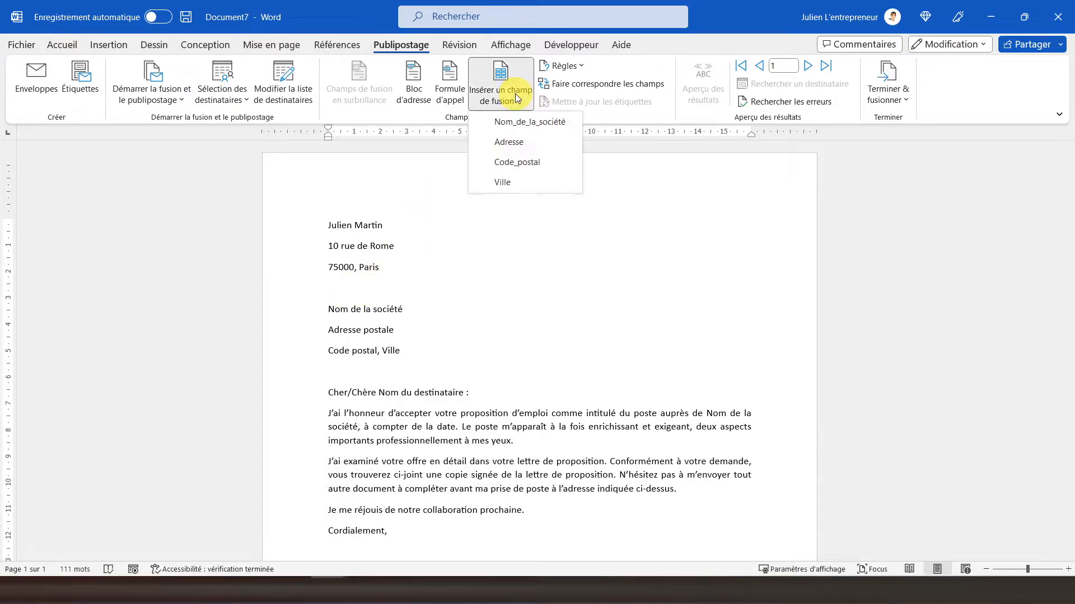
{"action": "left_click", "coordinate": [512, 121]}
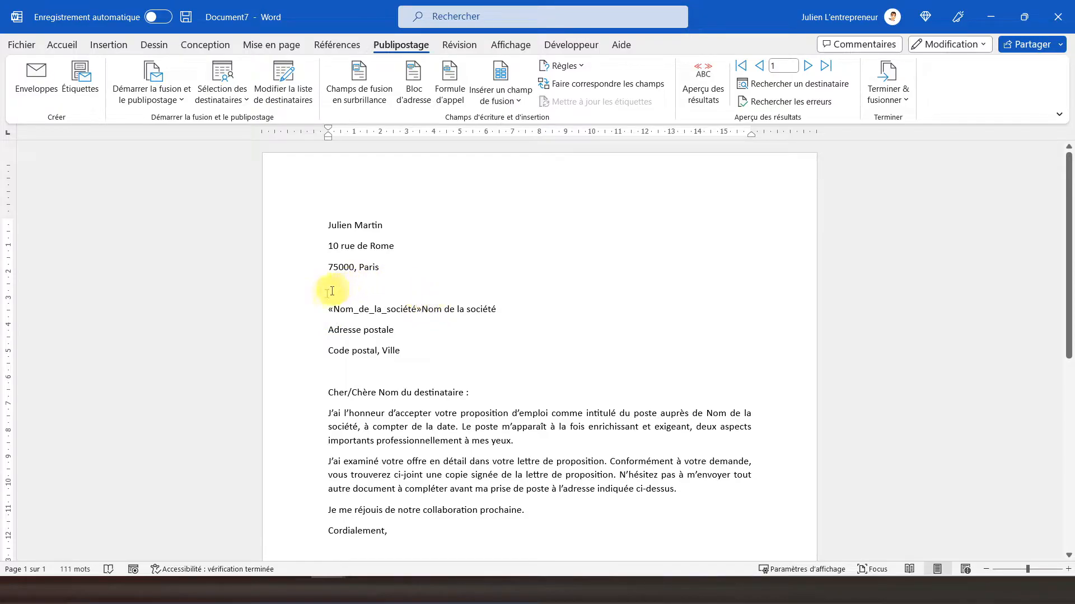
{"action": "key", "text": "Delete"}
{"action": "key", "text": "Delete"}
{"action": "key", "text": "Delete"}
{"action": "key", "text": "Delete"}
{"action": "key", "text": "Delete"}
{"action": "key", "text": "Delete"}
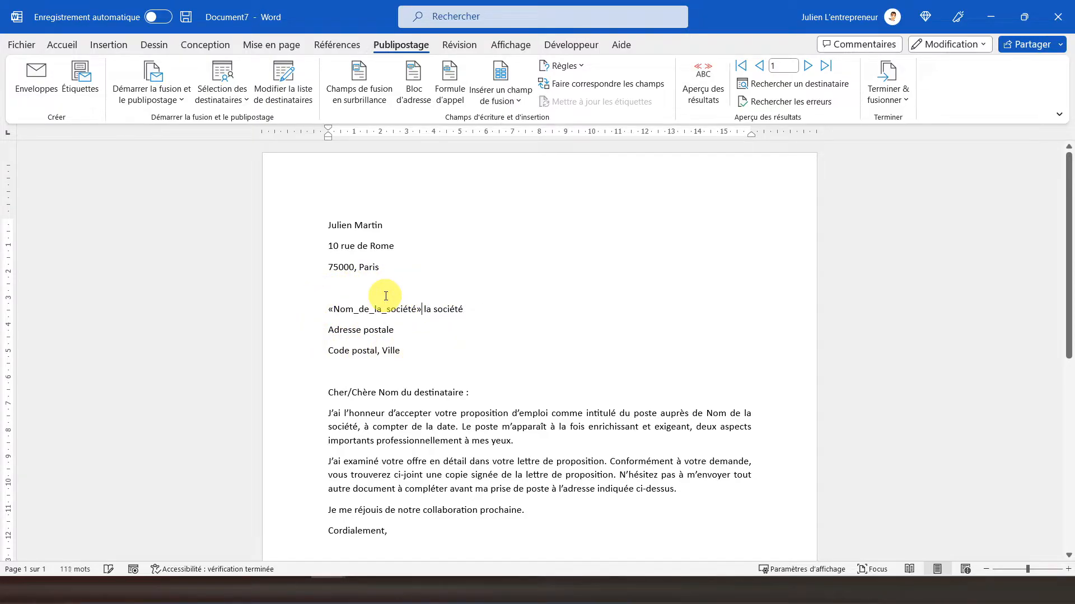
{"action": "key", "text": "Delete"}
{"action": "key", "text": "Delete"}
{"action": "key", "text": "Delete"}
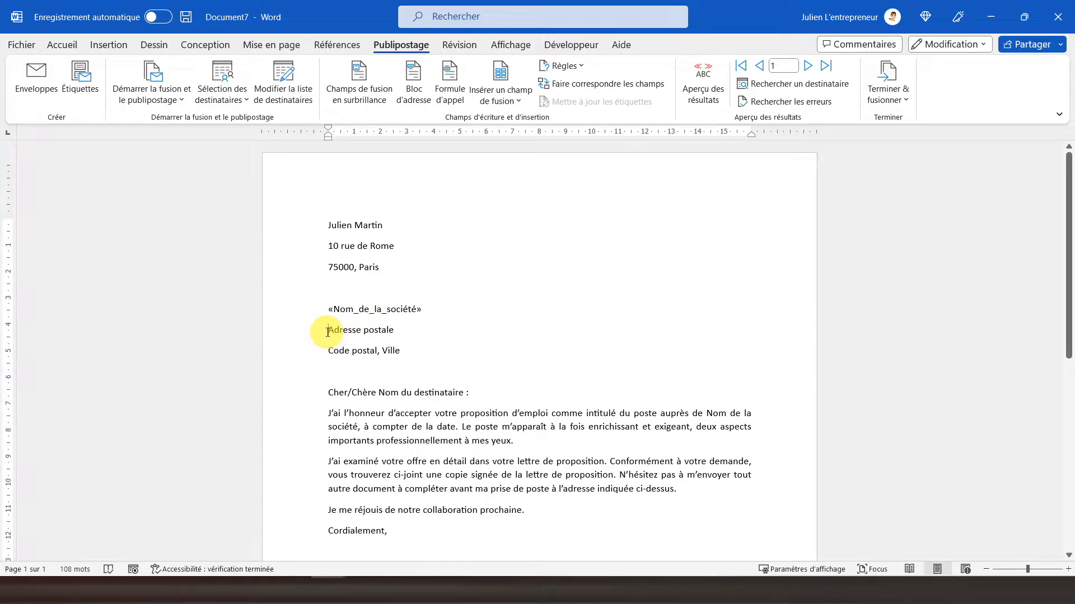
Replace the "Adresse postale" placeholder in the recipient block with the Adresse merge field.
{"action": "left_click", "coordinate": [507, 102]}
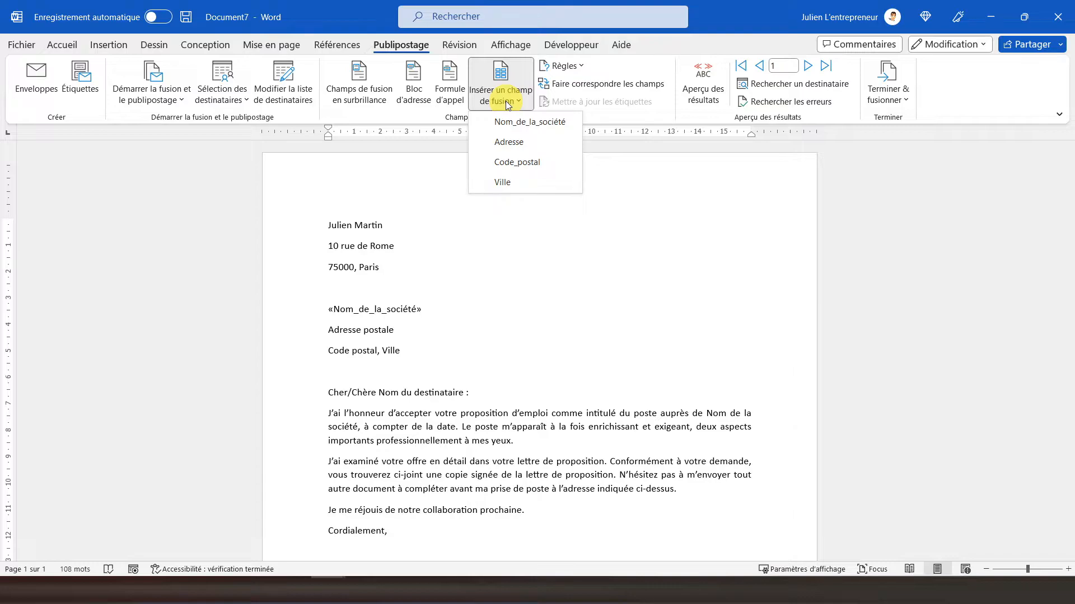
{"action": "left_click", "coordinate": [504, 141]}
{"action": "key", "text": "Delete"}
{"action": "key", "text": "Delete"}
{"action": "key", "text": "Delete"}
{"action": "key", "text": "Delete"}
{"action": "key", "text": "Delete"}
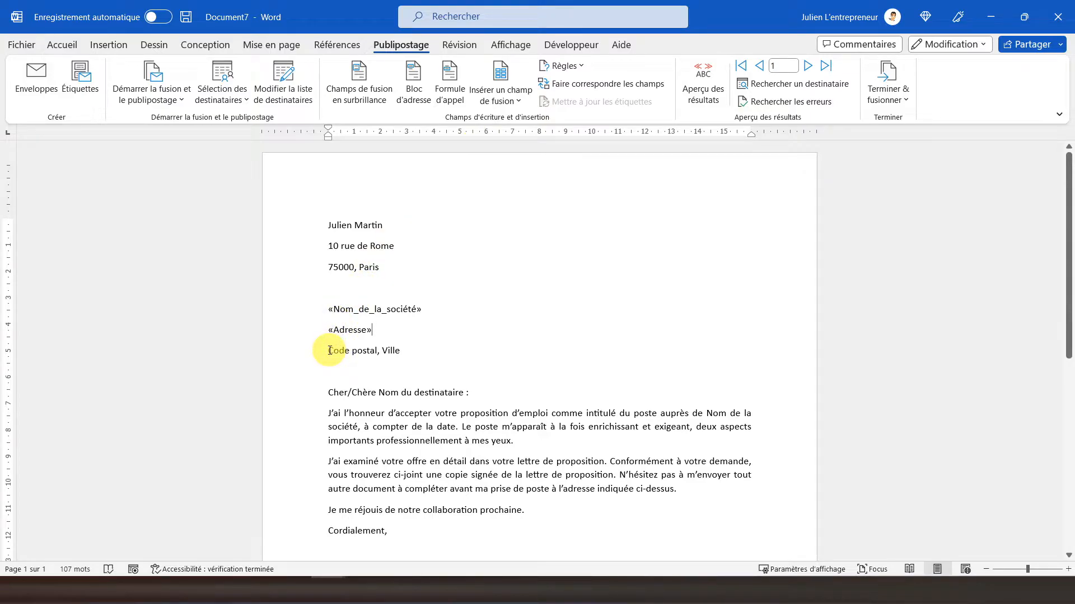
Replace the "Code postal, Ville" placeholders with the Code_postal and Ville merge fields, keeping the comma between them.
{"action": "left_click", "coordinate": [502, 101]}
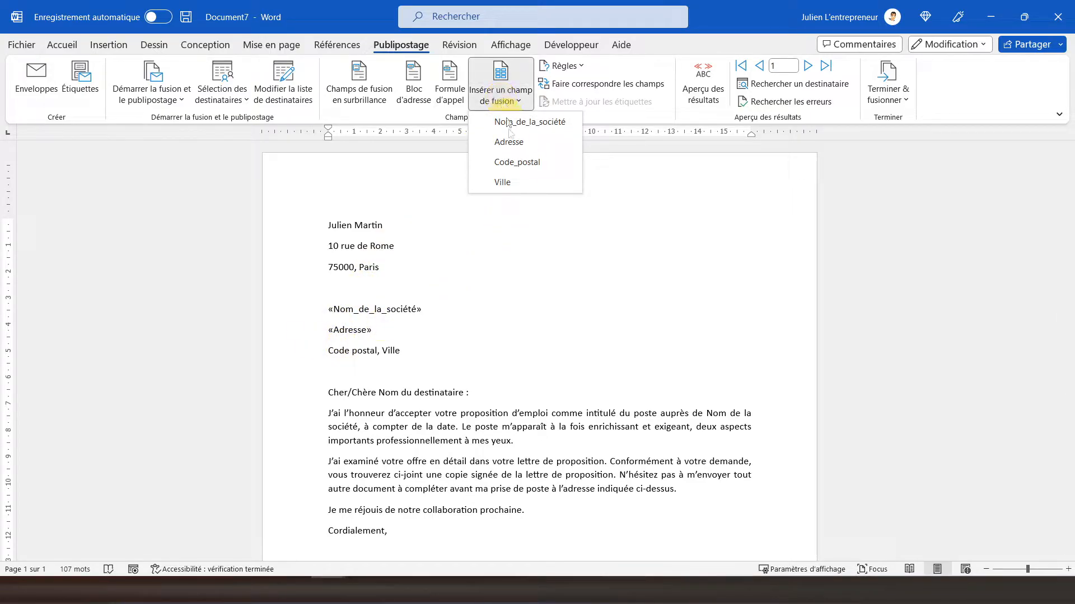
{"action": "left_click", "coordinate": [511, 162]}
{"action": "key", "text": "Delete"}
{"action": "key", "text": "Delete"}
{"action": "key", "text": "Delete"}
{"action": "key", "text": "Delete"}
{"action": "key", "text": "Delete"}
{"action": "key", "text": "Delete"}
{"action": "key", "text": "Delete"}
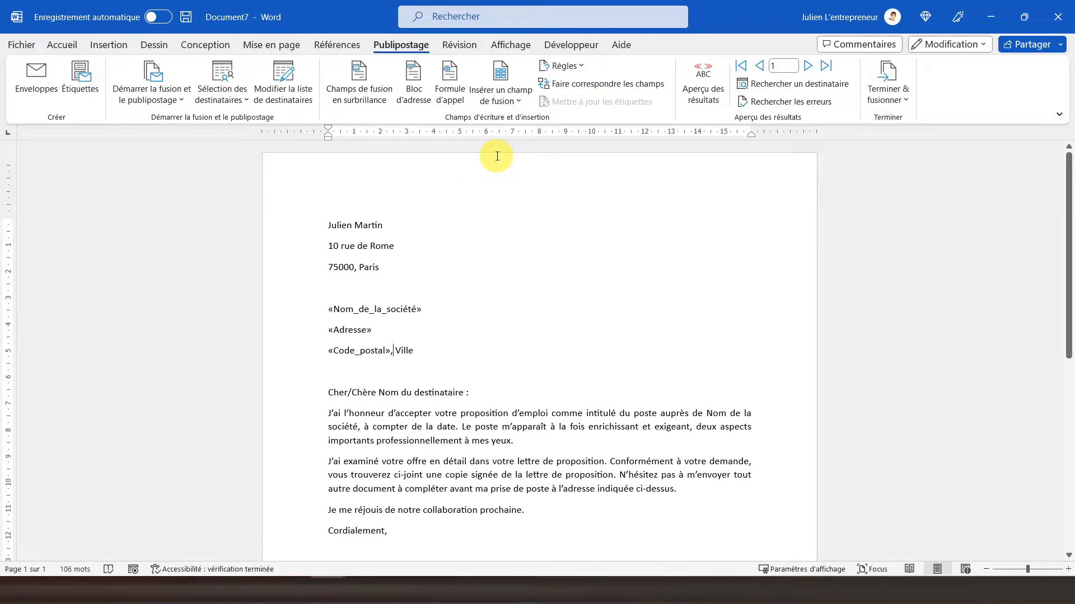
{"action": "left_click", "coordinate": [500, 98]}
{"action": "left_click", "coordinate": [503, 180]}
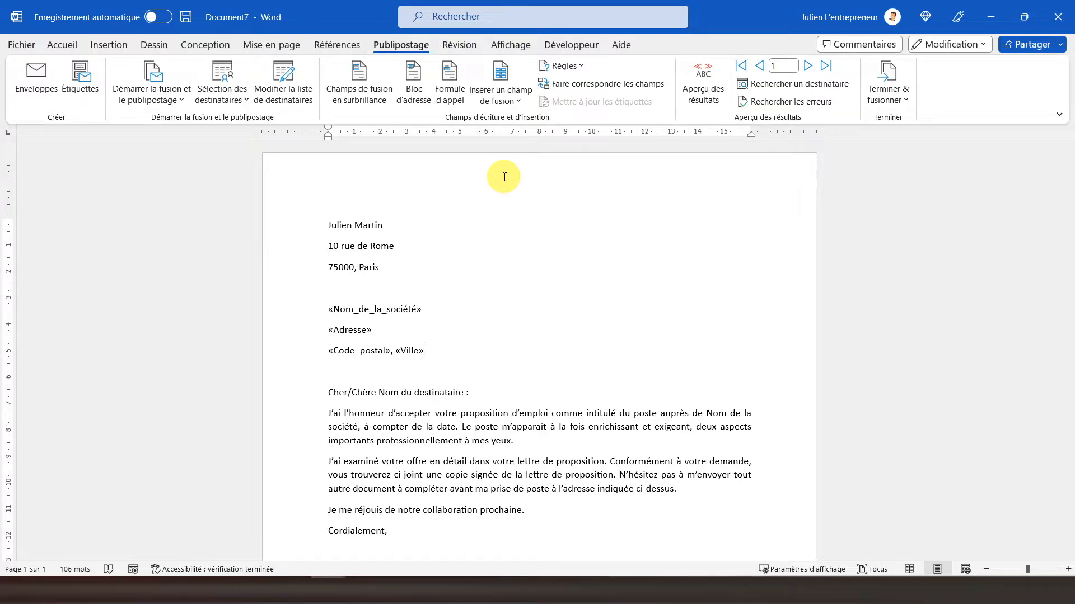
Preview the merge results in the letter and compare the first recipient with the company list in Excel.
{"action": "left_click", "coordinate": [712, 94]}
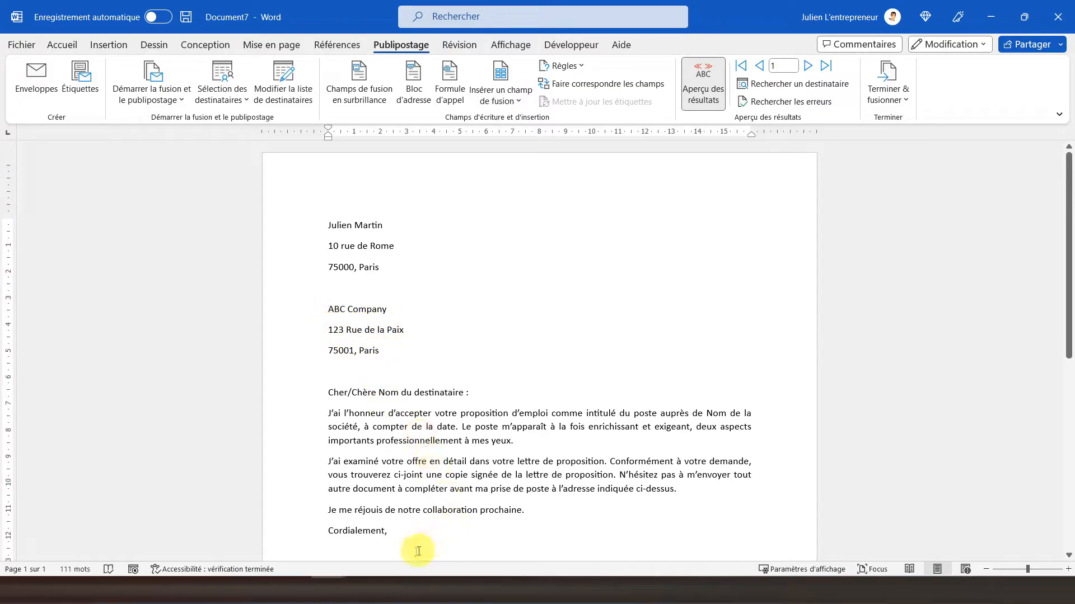
{"action": "left_click", "coordinate": [365, 588]}
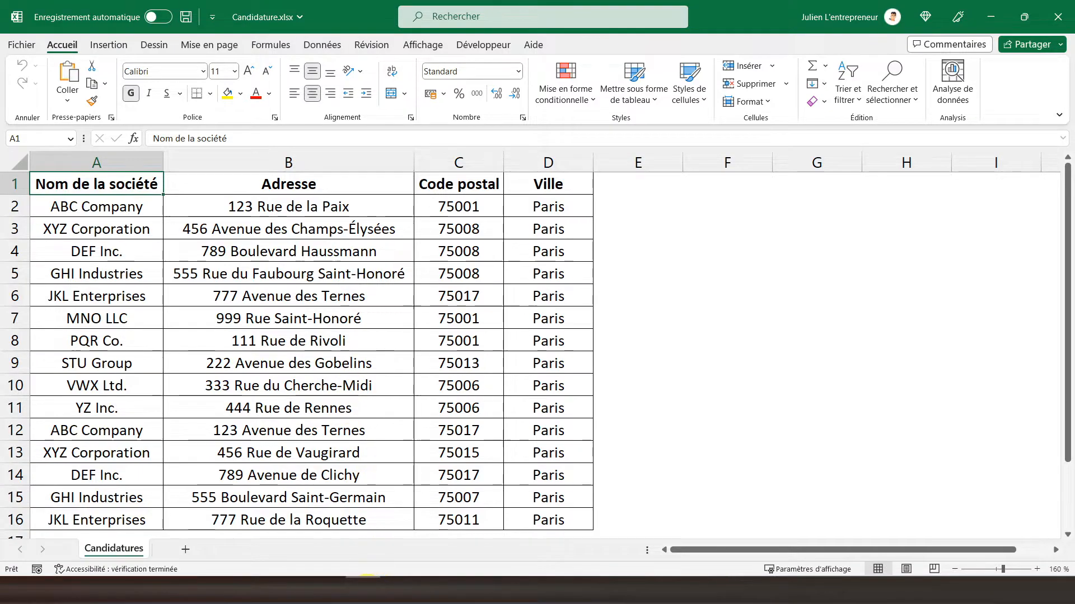
{"action": "left_click", "coordinate": [331, 588]}
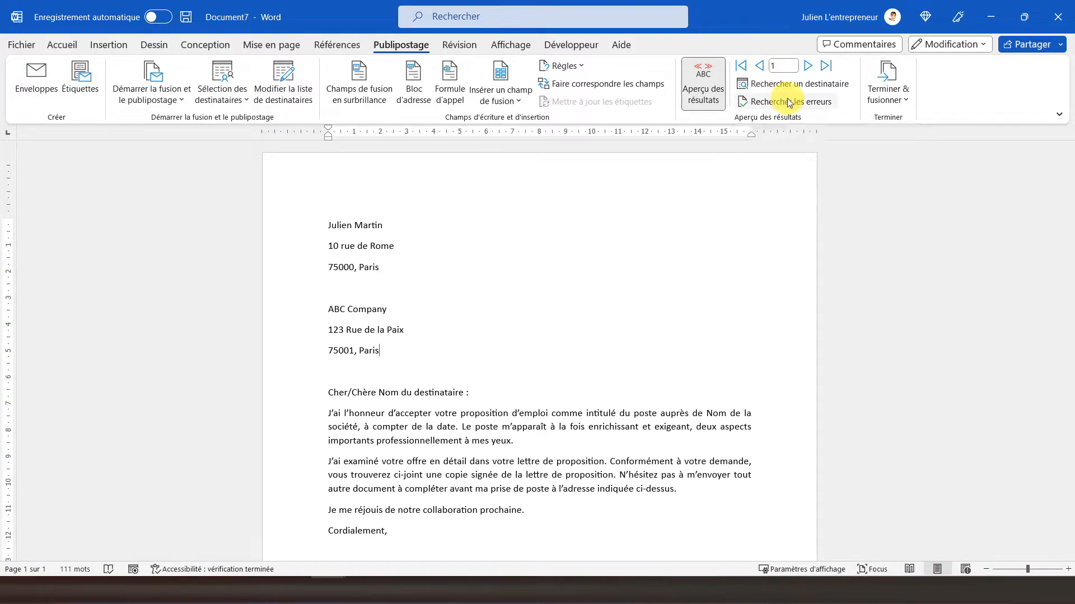
Browse the previewed letters forward and back to record 7 and check that recipient against the Excel company list.
{"action": "left_click", "coordinate": [809, 68]}
{"action": "left_click", "coordinate": [808, 68]}
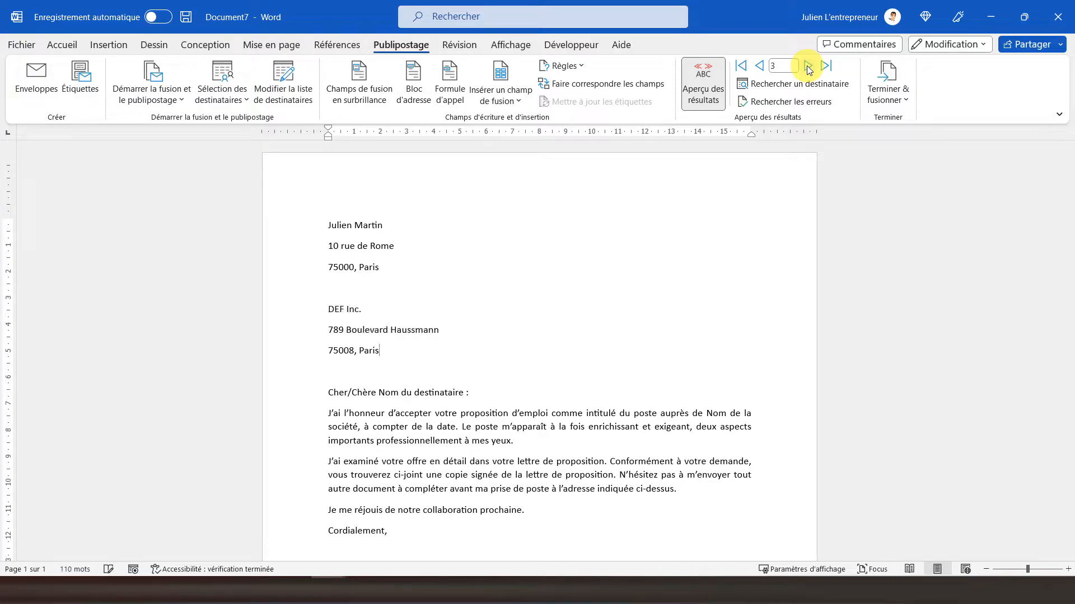
{"action": "left_click", "coordinate": [808, 68]}
{"action": "left_click", "coordinate": [809, 68]}
{"action": "left_click", "coordinate": [808, 68]}
{"action": "left_click", "coordinate": [808, 68]}
{"action": "left_click", "coordinate": [808, 68]}
{"action": "left_click", "coordinate": [808, 68]}
{"action": "left_click", "coordinate": [763, 68]}
{"action": "left_click", "coordinate": [764, 68]}
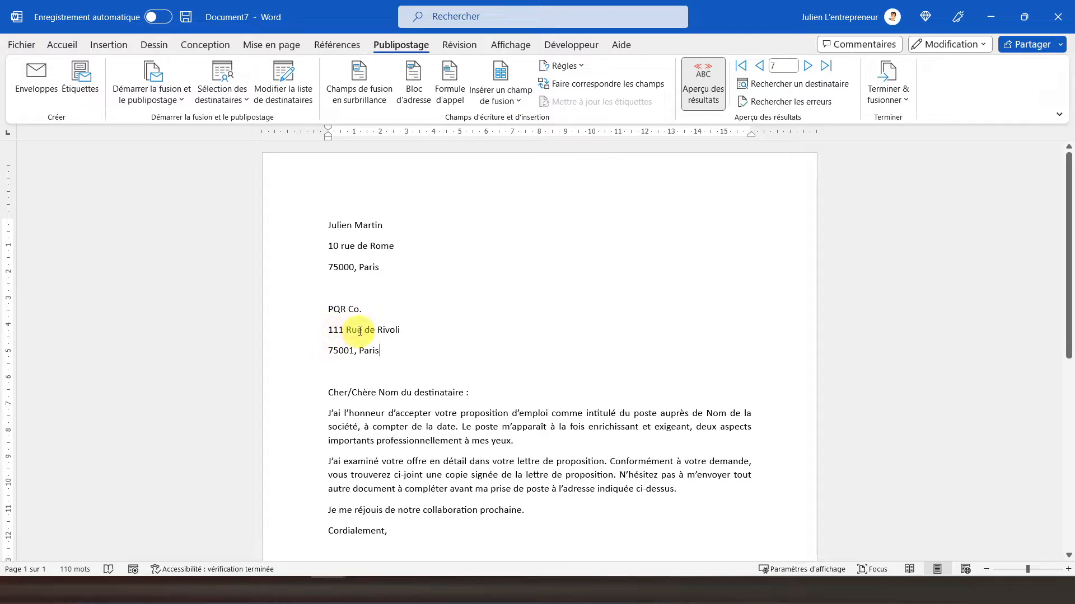
{"action": "left_click", "coordinate": [359, 590]}
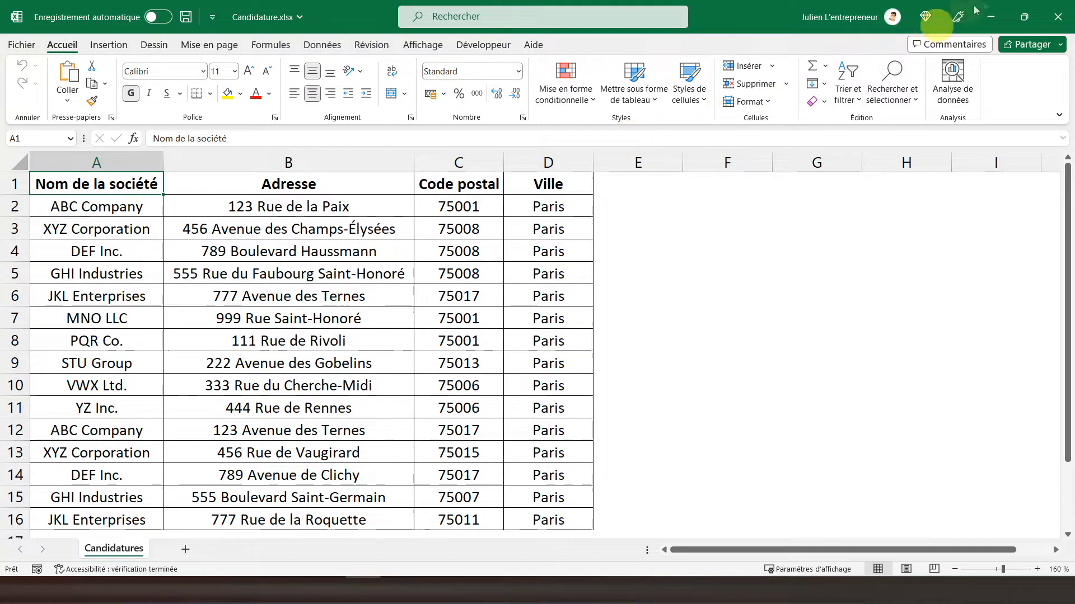
{"action": "left_click", "coordinate": [991, 17]}
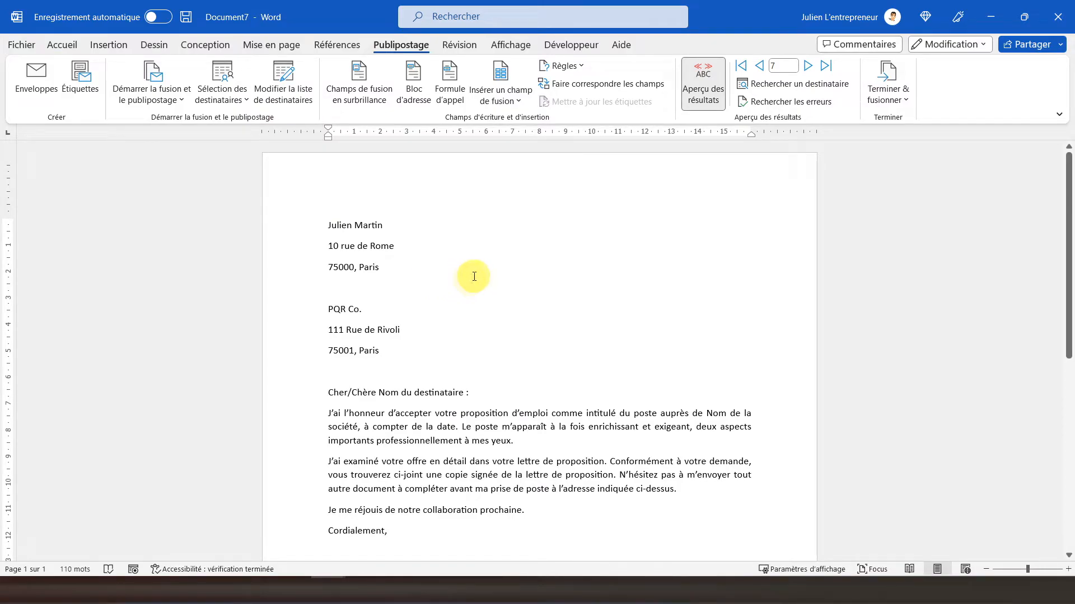
Examine the e-mail merge options, including the fields offered for the recipient address, and close them without sending.
{"action": "left_click", "coordinate": [890, 103]}
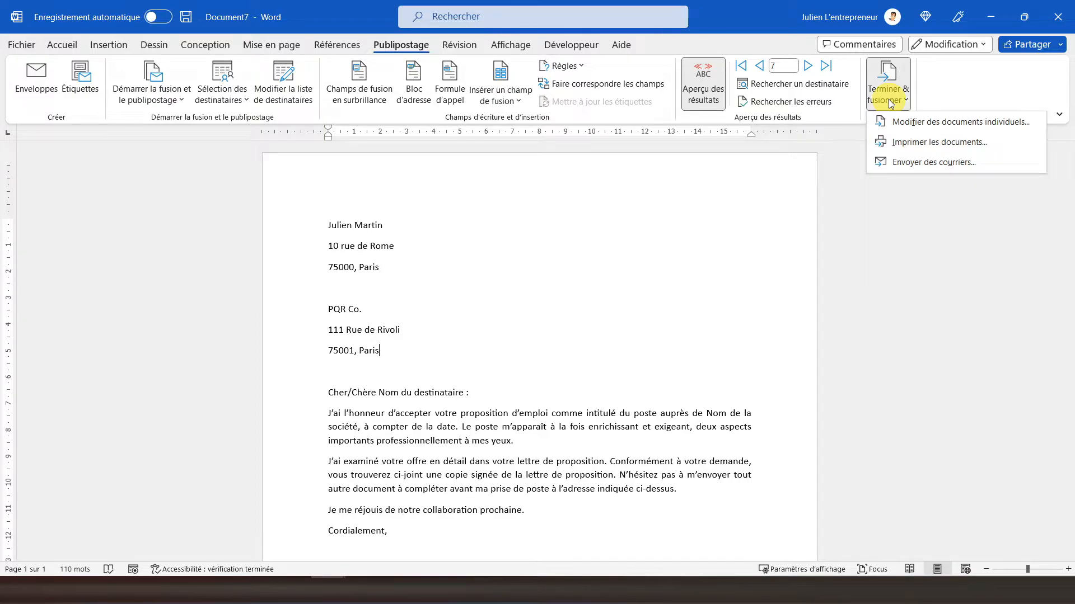
{"action": "left_click", "coordinate": [903, 163]}
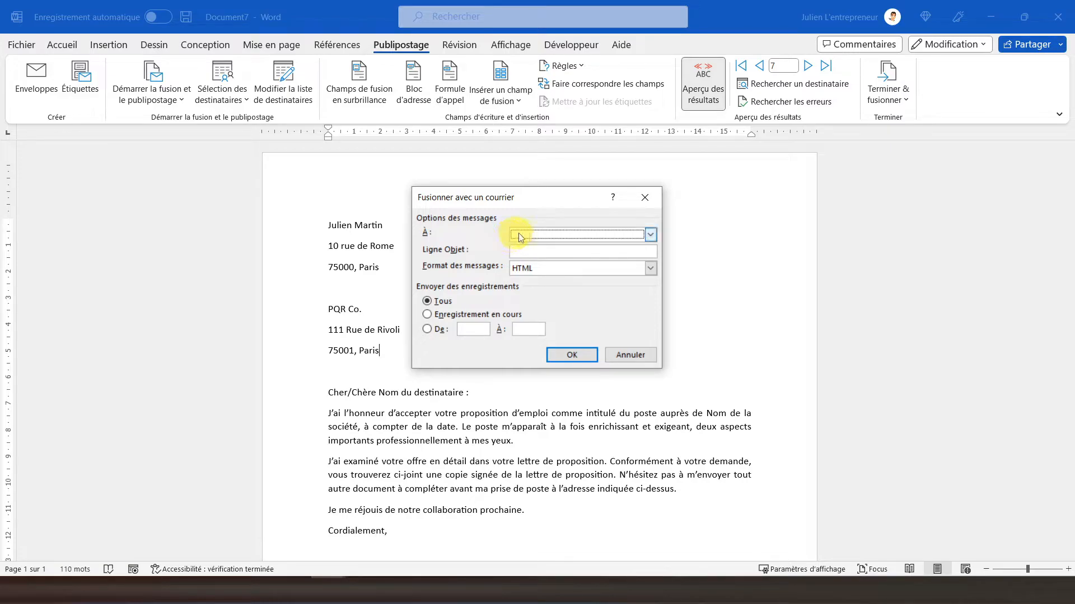
{"action": "left_click", "coordinate": [650, 234]}
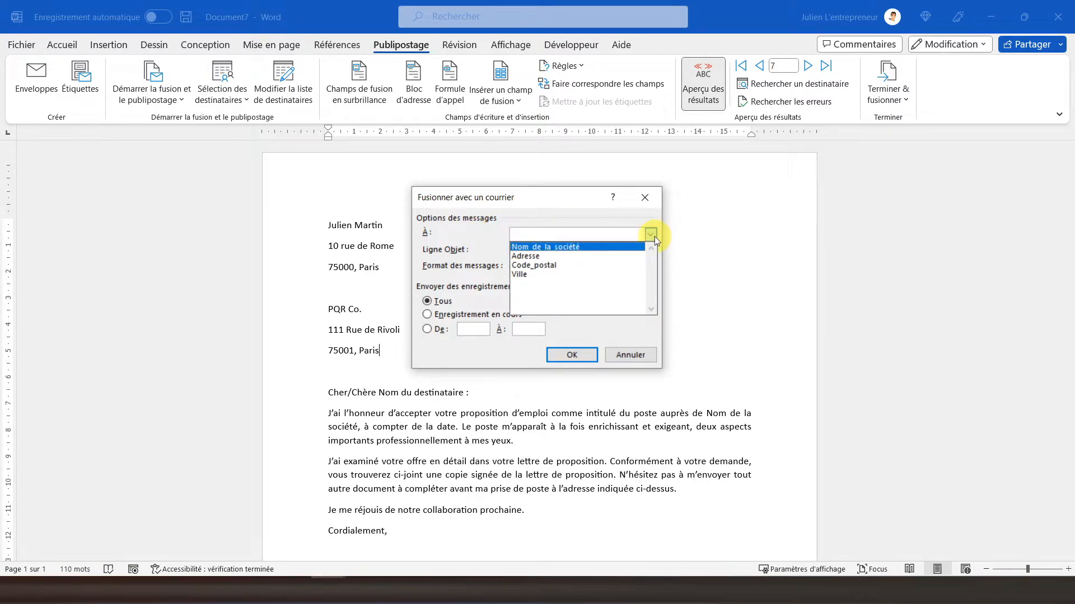
{"action": "left_click", "coordinate": [654, 236]}
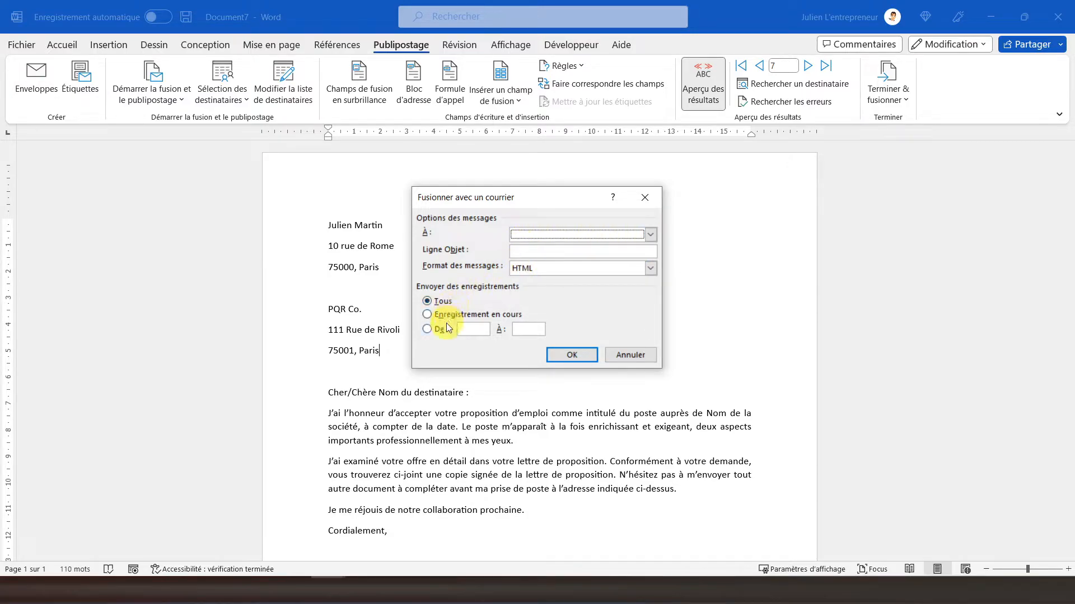
{"action": "left_click", "coordinate": [630, 354]}
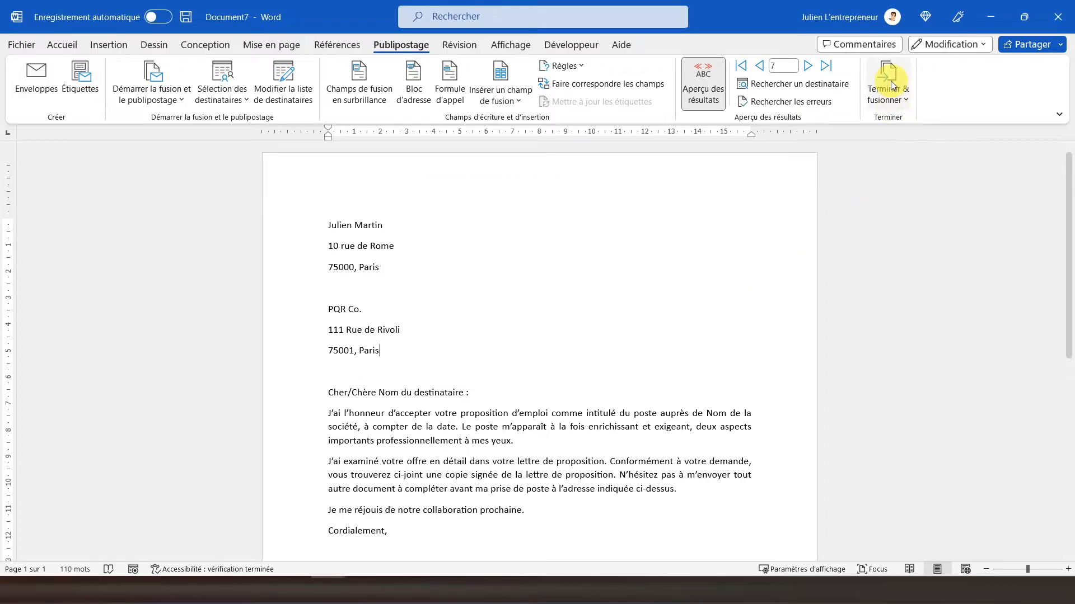
Examine the record options for merging the letters to the printer and close them without printing.
{"action": "left_click", "coordinate": [893, 97]}
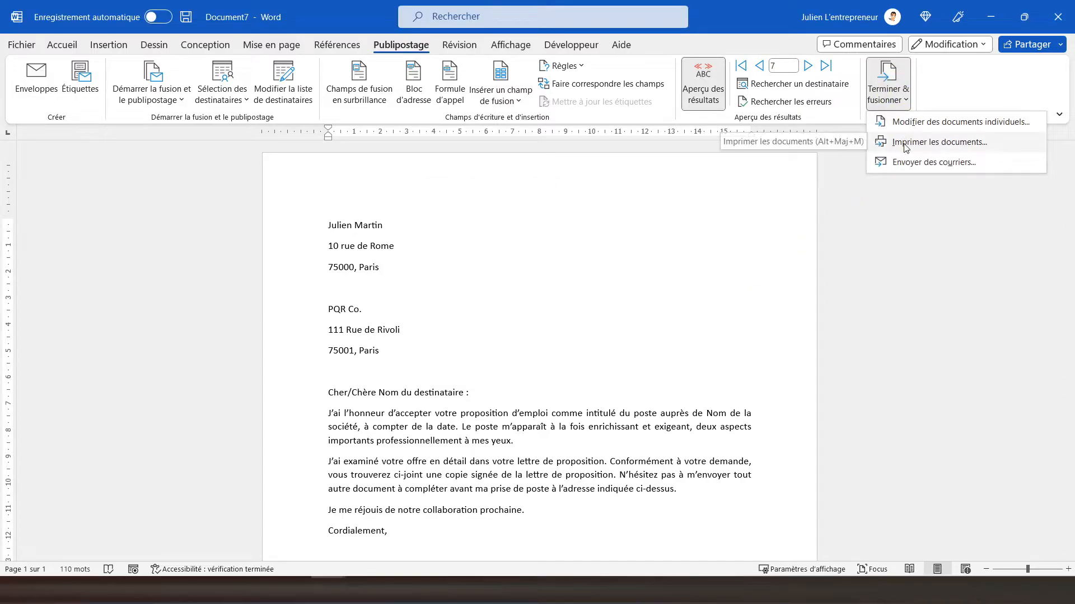
{"action": "left_click", "coordinate": [905, 143]}
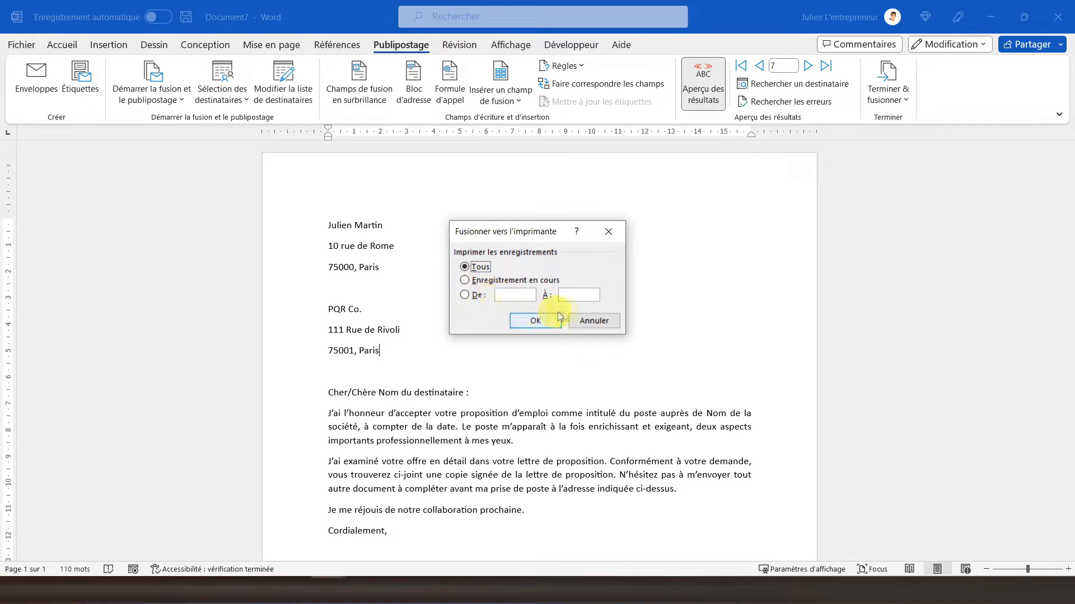
{"action": "left_click", "coordinate": [592, 320]}
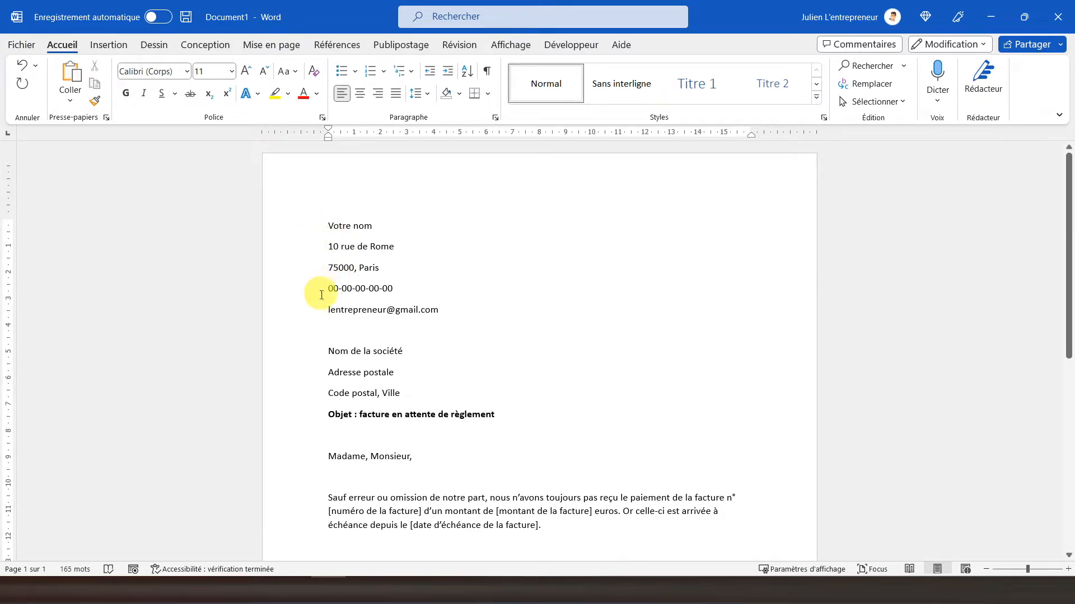
Read through the overdue-invoice reminder letter in Document1 and review the matching invoice list in the Relances.xlsx workbook in Excel.
{"action": "scroll", "coordinate": [322, 297], "scroll_direction": "down", "scroll_amount": 3}
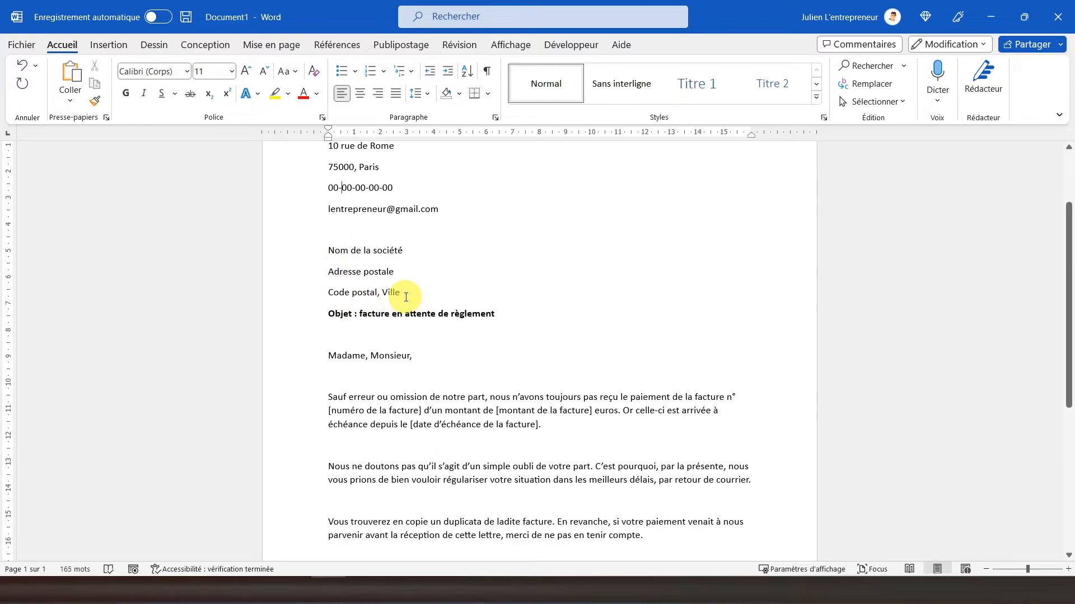
{"action": "scroll", "coordinate": [371, 354], "scroll_direction": "down", "scroll_amount": 2}
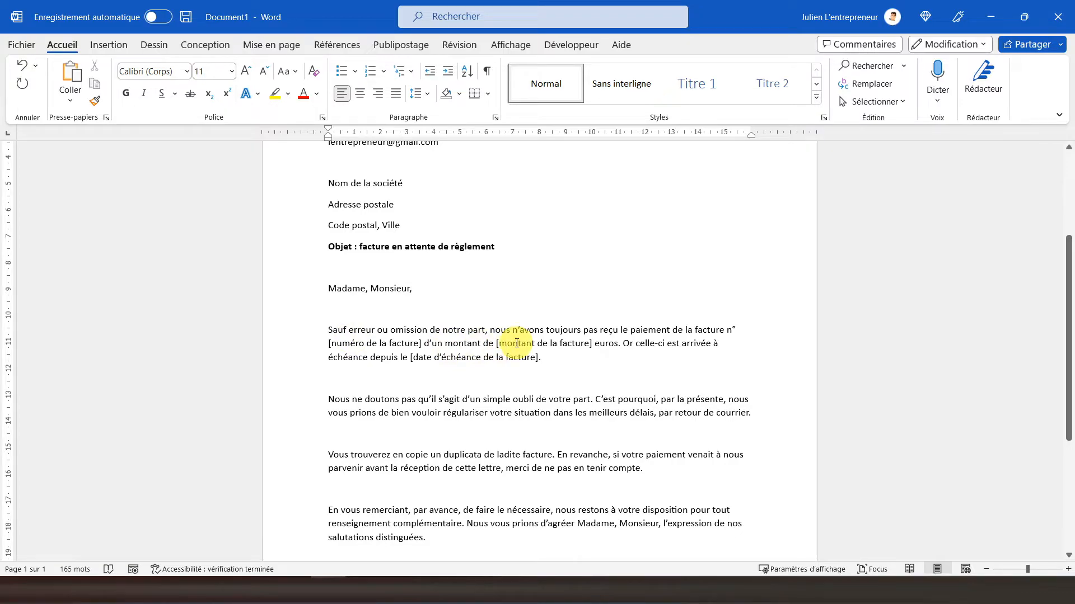
{"action": "scroll", "coordinate": [448, 359], "scroll_direction": "down", "scroll_amount": 1}
{"action": "scroll", "coordinate": [448, 359], "scroll_direction": "up", "scroll_amount": 5}
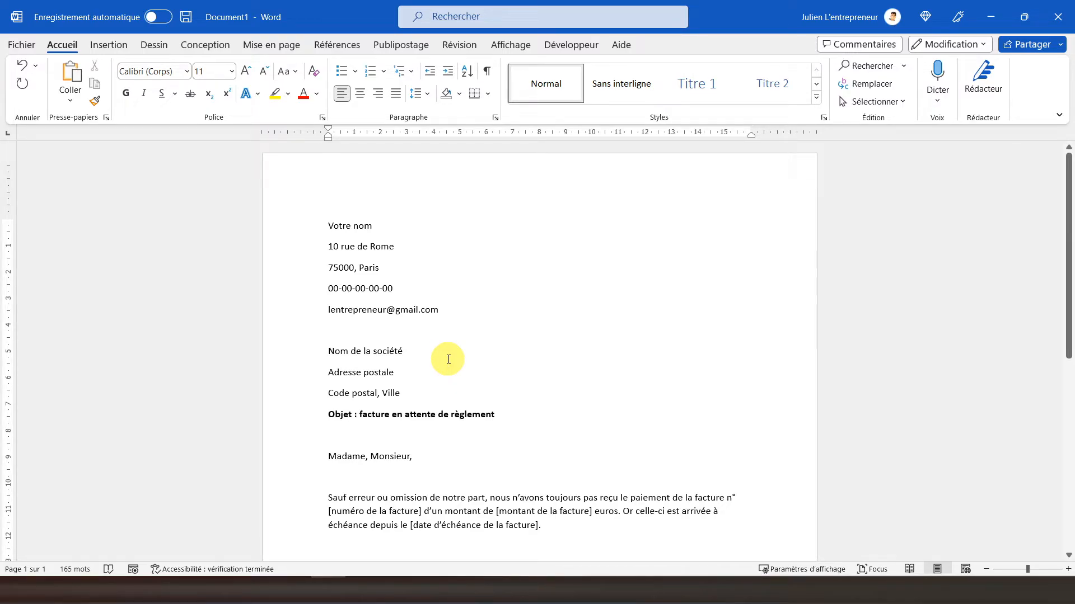
{"action": "left_click", "coordinate": [363, 588]}
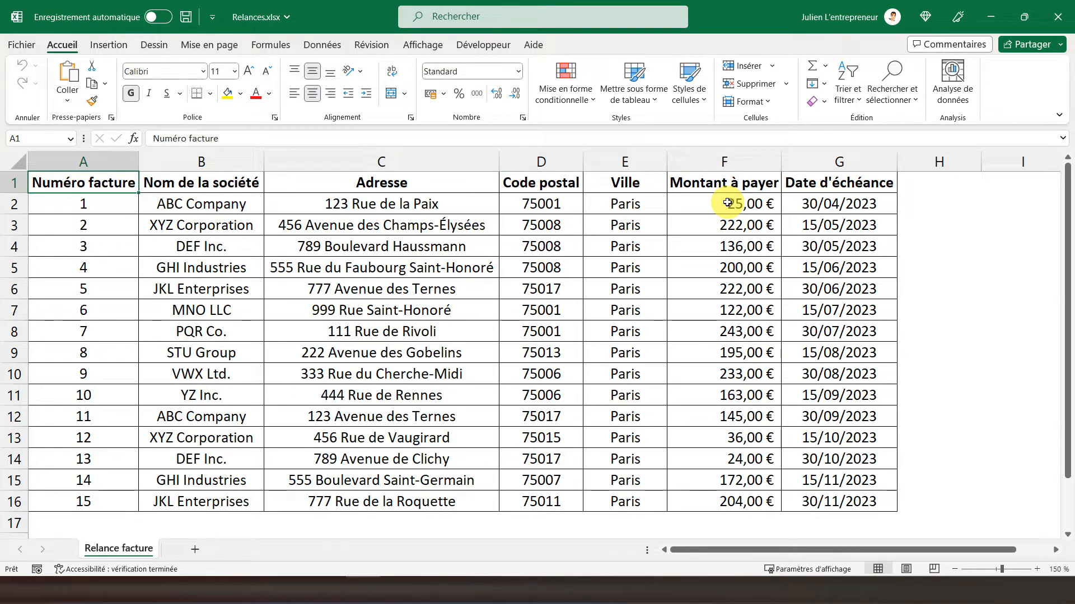
{"action": "left_click", "coordinate": [327, 590]}
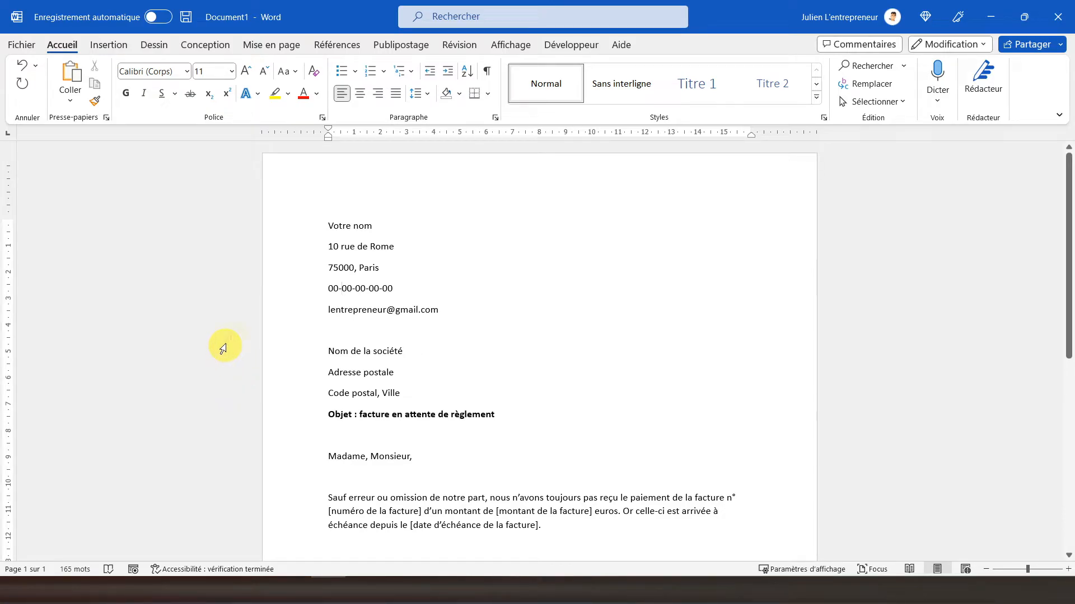
Start a mail merge of the Letters type in the overdue-invoice reminder document.
{"action": "left_click", "coordinate": [401, 46]}
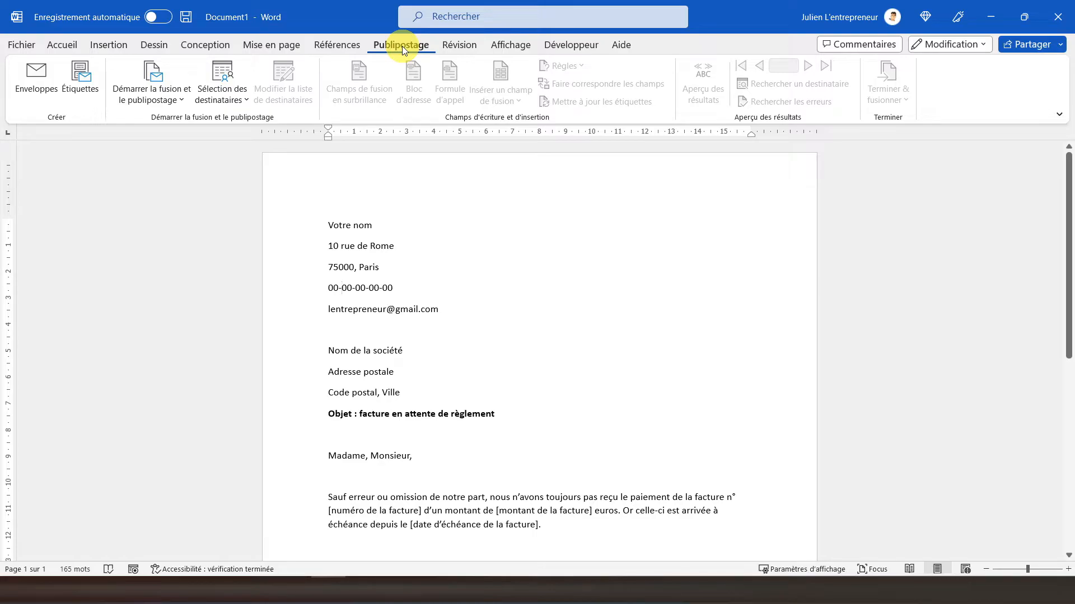
{"action": "left_click", "coordinate": [142, 99]}
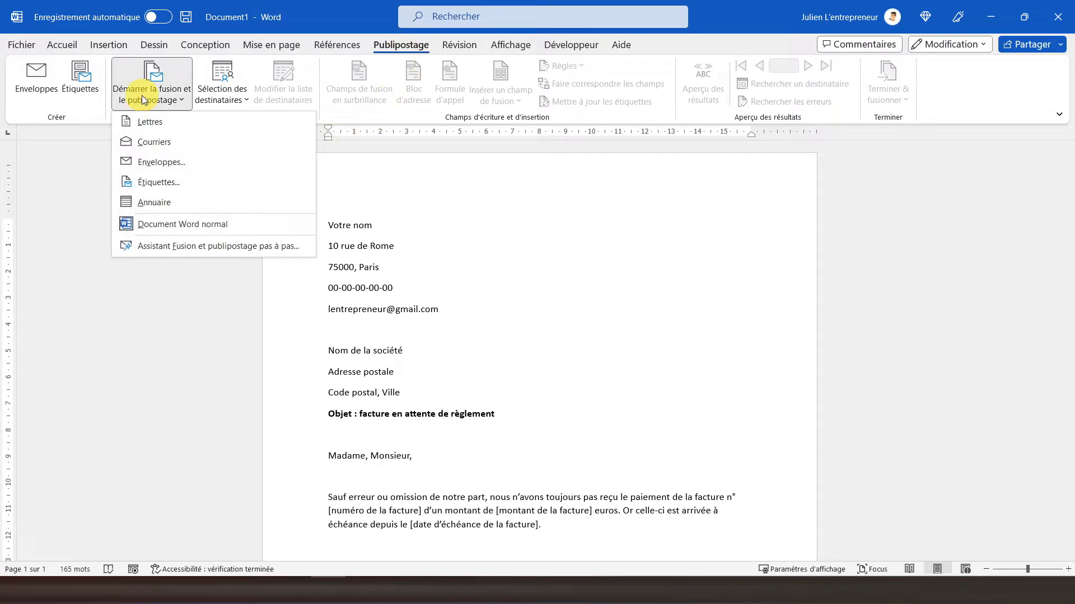
{"action": "left_click", "coordinate": [148, 123]}
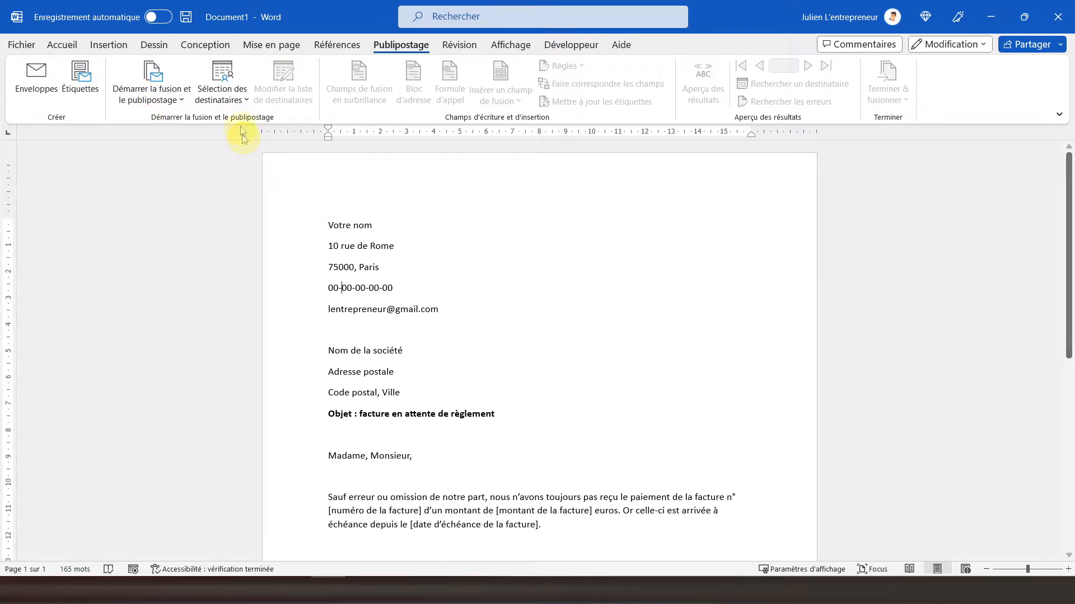
Use the Relance facture table of Relances.xlsx in Documents as the recipient list, with the first row as column headers.
{"action": "left_click", "coordinate": [230, 102]}
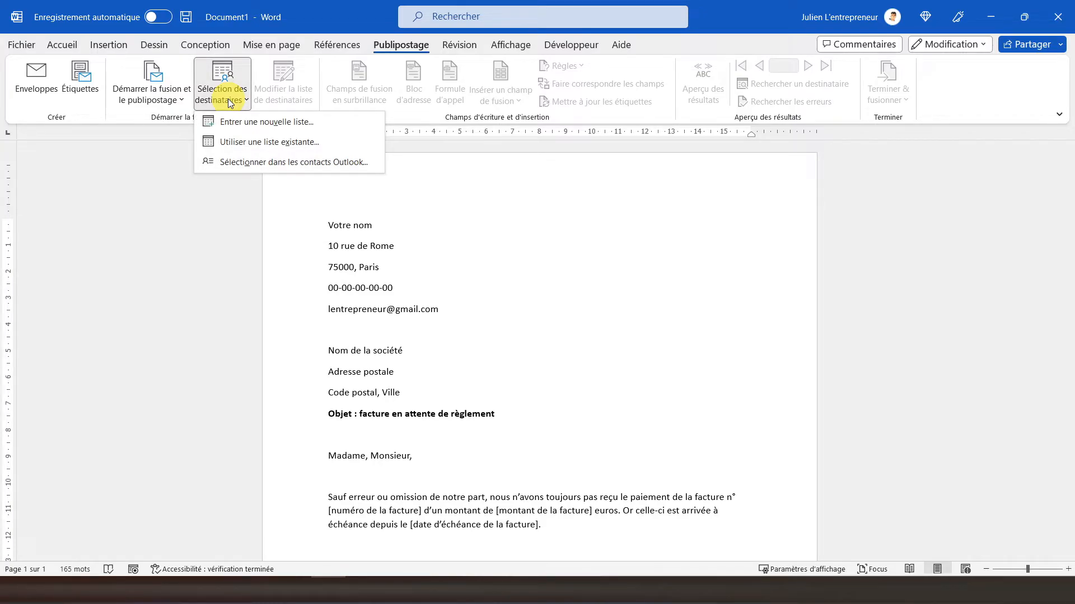
{"action": "left_click", "coordinate": [239, 147]}
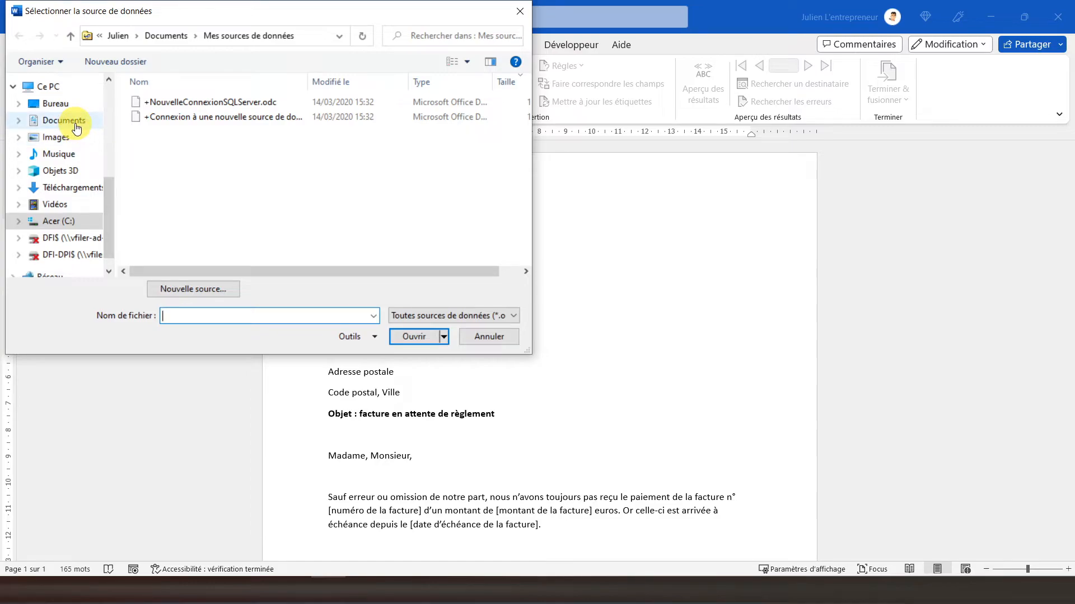
{"action": "left_click", "coordinate": [77, 127]}
{"action": "scroll", "coordinate": [248, 163], "scroll_direction": "down", "scroll_amount": 15}
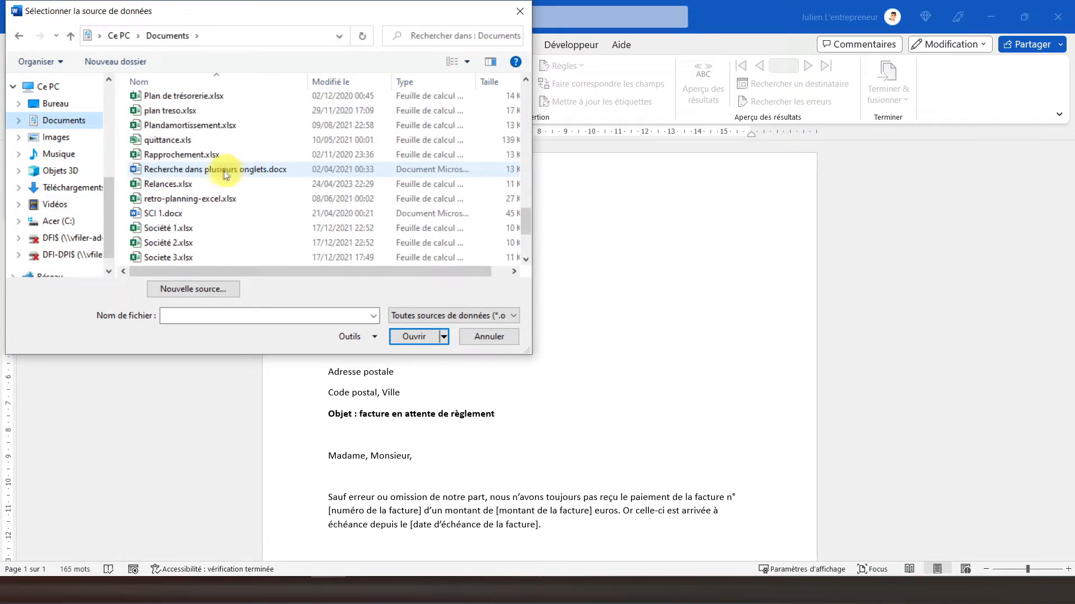
{"action": "left_click", "coordinate": [209, 184]}
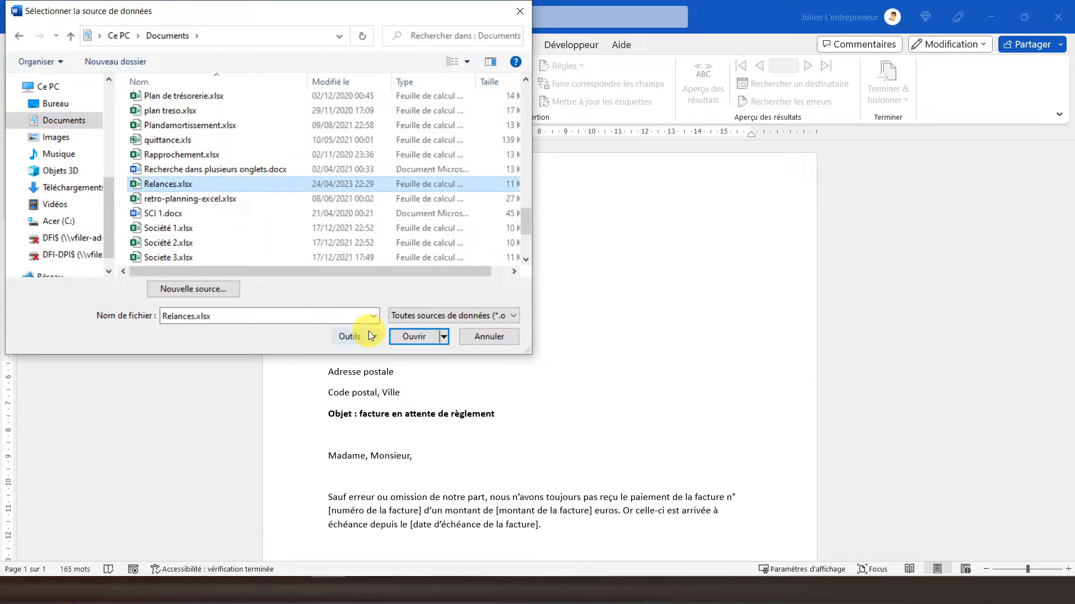
{"action": "left_click", "coordinate": [406, 335]}
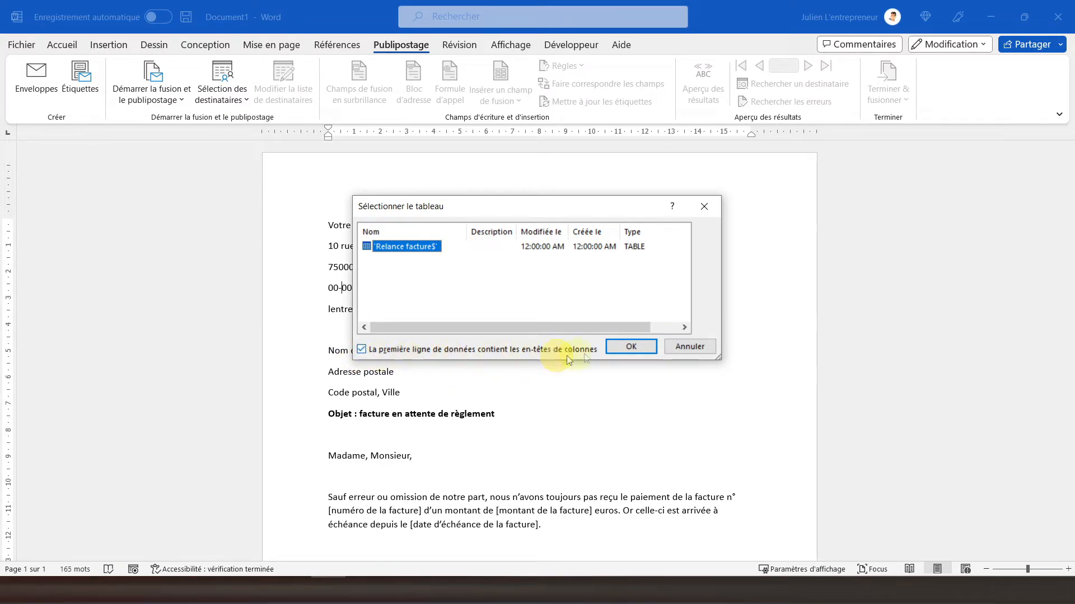
{"action": "left_click", "coordinate": [630, 348]}
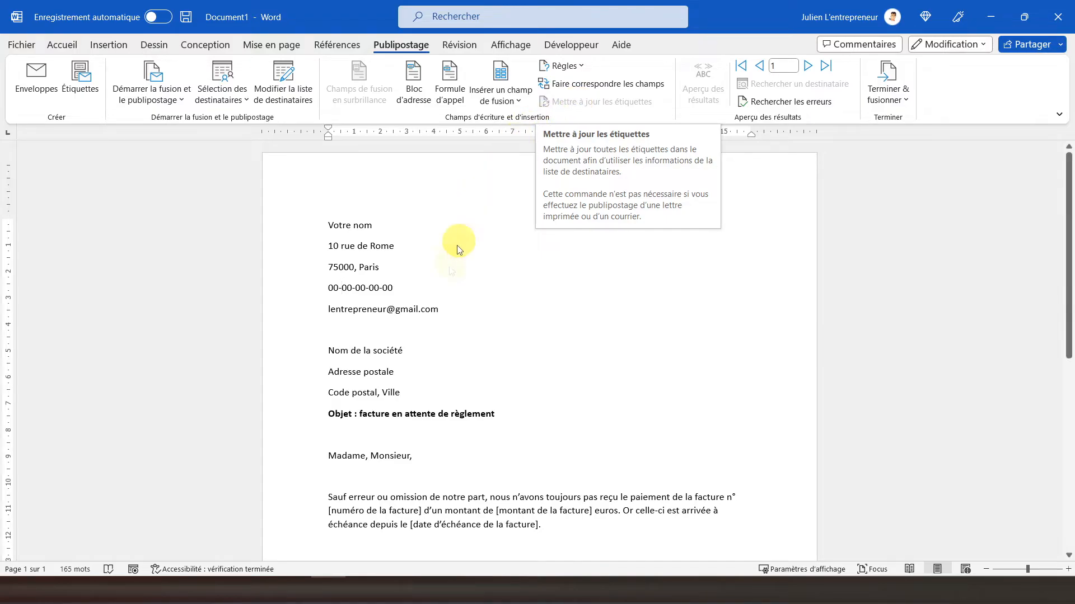
Replace the "Nom de la société" placeholder in the reminder's recipient block with the Nom_de_la_société merge field.
{"action": "left_click", "coordinate": [329, 352]}
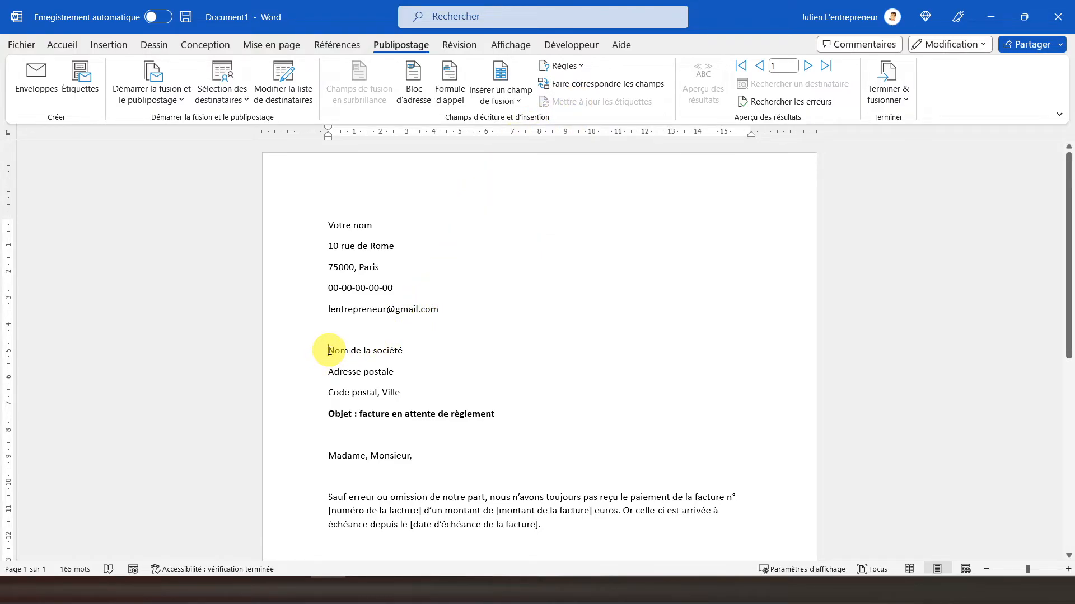
{"action": "left_click", "coordinate": [501, 101]}
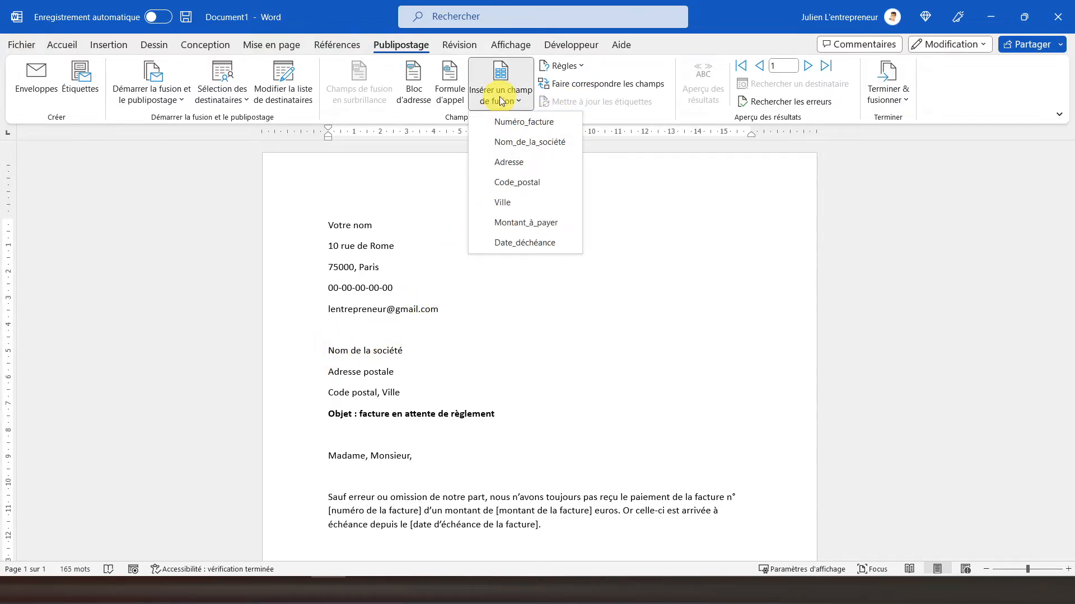
{"action": "left_click", "coordinate": [511, 141]}
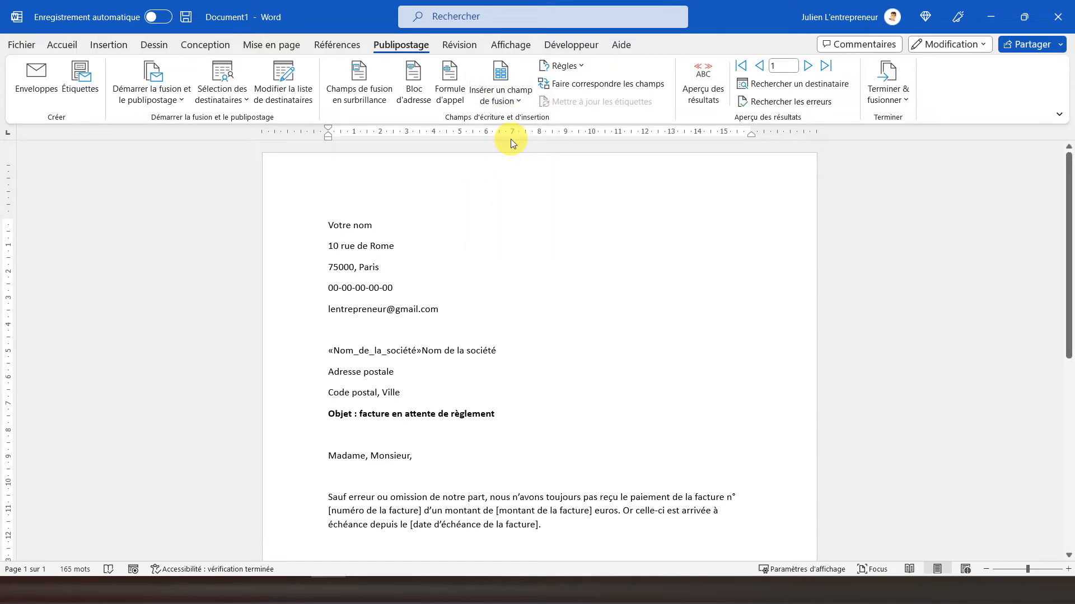
{"action": "key", "text": "Delete"}
{"action": "key", "text": "Delete"}
{"action": "key", "text": "Delete"}
{"action": "key", "text": "Delete"}
{"action": "key", "text": "Delete"}
{"action": "key", "text": "Delete"}
{"action": "key", "text": "Delete"}
{"action": "key", "text": "Delete"}
{"action": "key", "text": "Delete"}
{"action": "key", "text": "Delete"}
{"action": "key", "text": "Delete"}
{"action": "key", "text": "Delete"}
{"action": "key", "text": "Delete"}
{"action": "key", "text": "Delete"}
{"action": "key", "text": "Delete"}
{"action": "key", "text": "Delete"}
{"action": "key", "text": "Delete"}
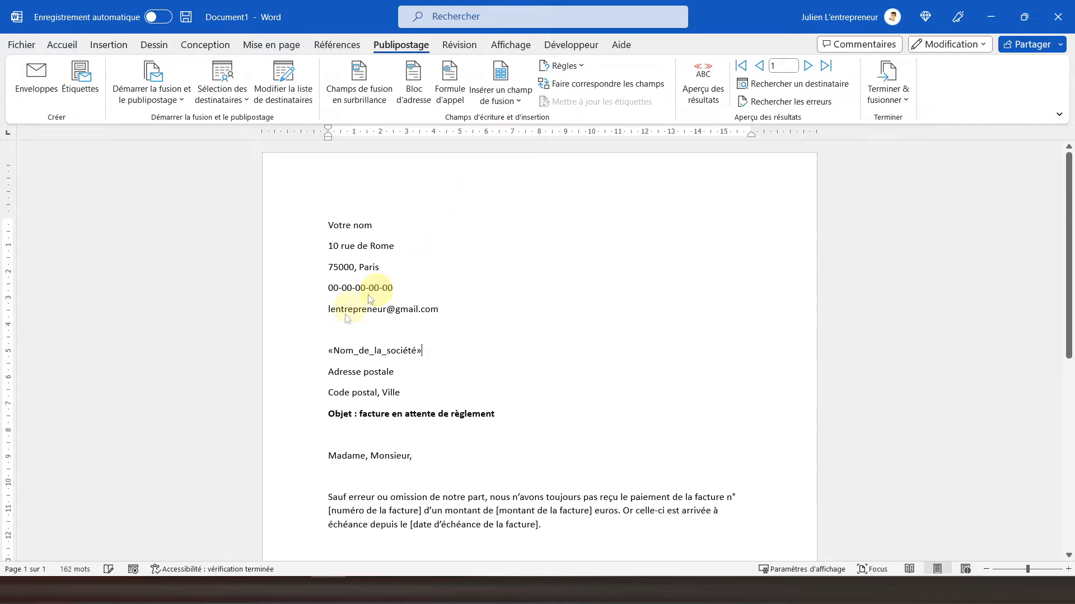
Replace the "Adresse postale" placeholder in the reminder's recipient block with the Adresse merge field.
{"action": "left_click", "coordinate": [331, 371]}
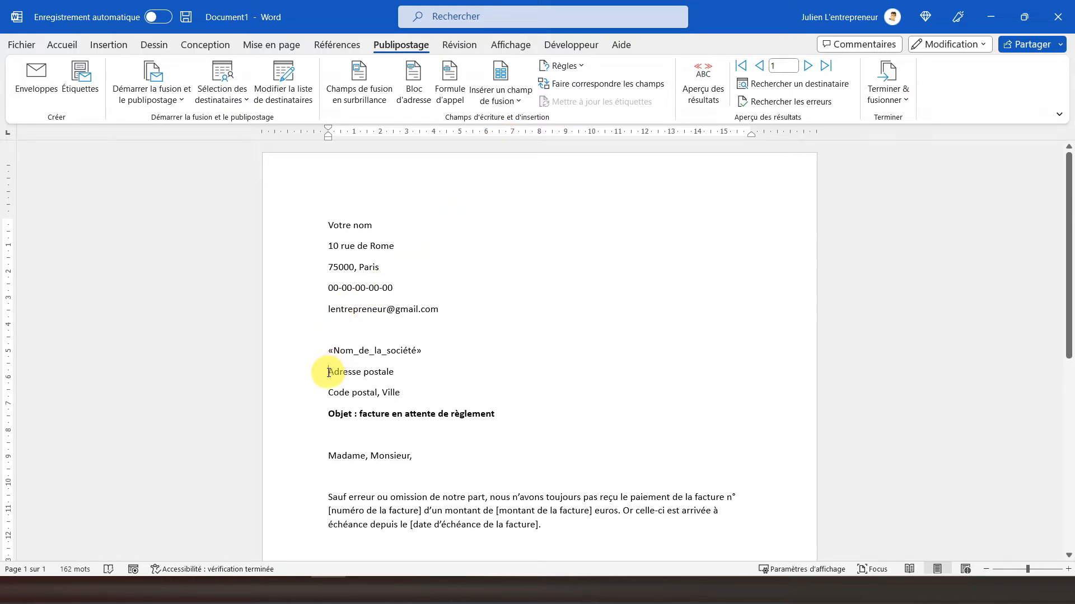
{"action": "left_click", "coordinate": [498, 101]}
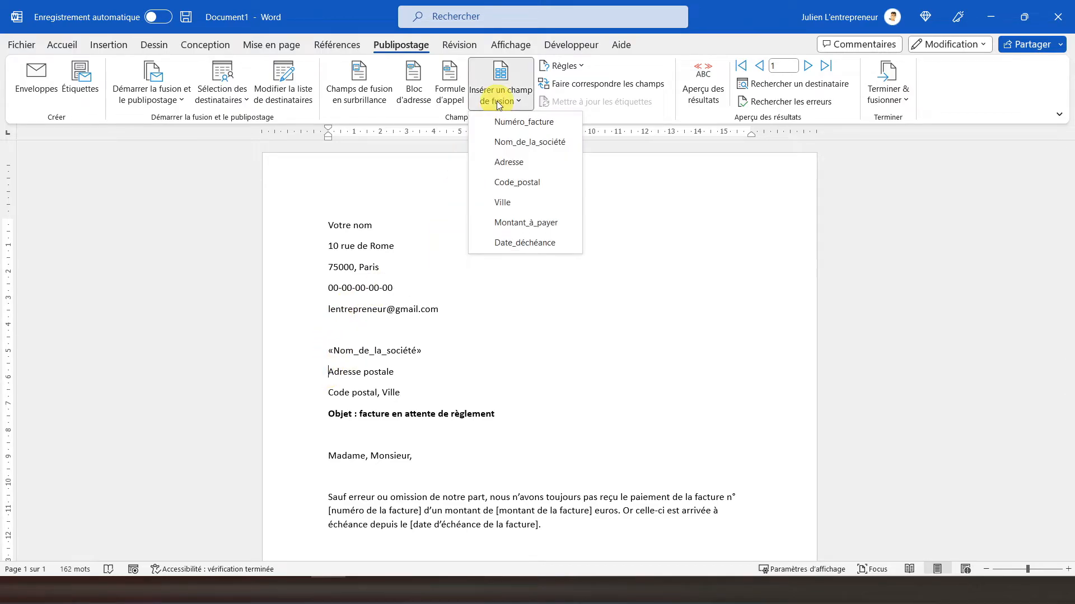
{"action": "left_click", "coordinate": [505, 163]}
{"action": "key", "text": "Delete"}
{"action": "key", "text": "Delete"}
{"action": "key", "text": "Delete"}
{"action": "key", "text": "Delete"}
{"action": "key", "text": "Delete"}
{"action": "key", "text": "Delete"}
{"action": "key", "text": "Delete"}
{"action": "key", "text": "Delete"}
{"action": "key", "text": "Delete"}
{"action": "key", "text": "Delete"}
{"action": "key", "text": "Delete"}
{"action": "key", "text": "Delete"}
{"action": "key", "text": "Delete"}
{"action": "key", "text": "Delete"}
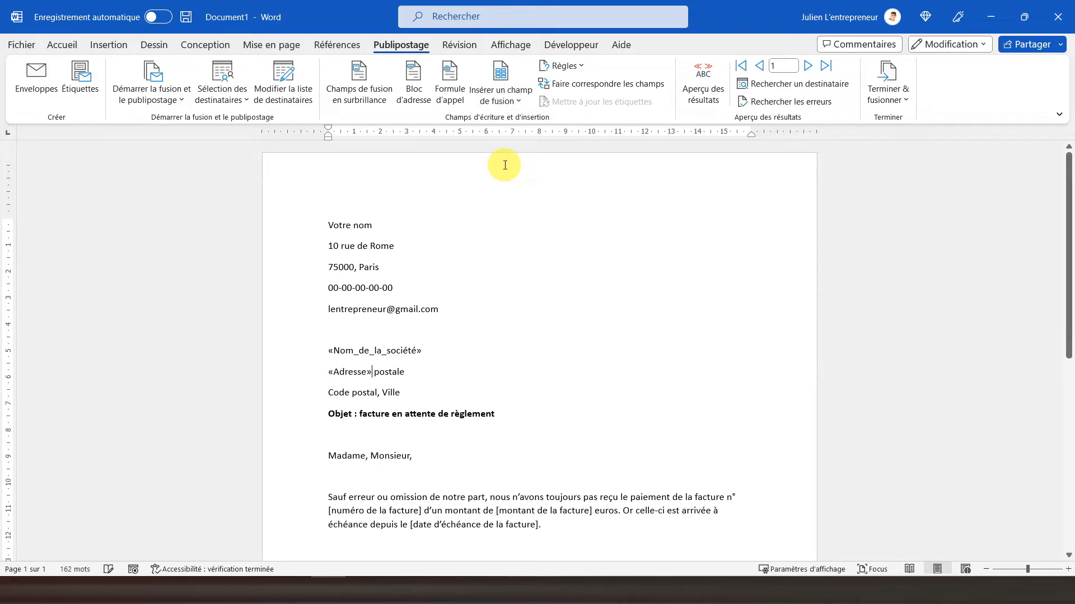
{"action": "key", "text": "Delete"}
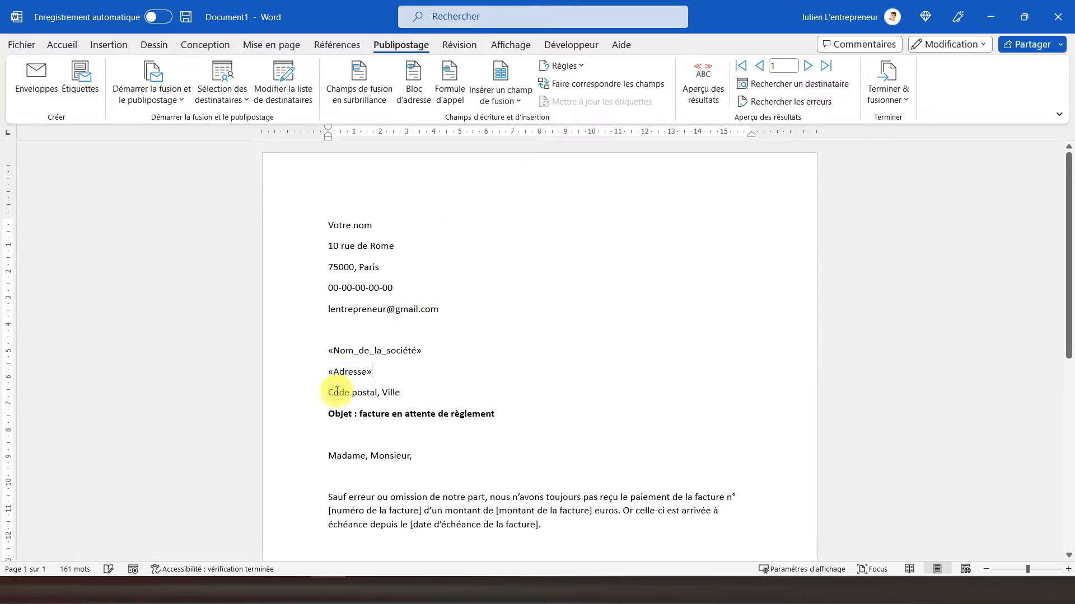
Replace the "Code postal, Ville" placeholders in the reminder with the Code_postal and Ville merge fields, keeping the comma between them.
{"action": "left_click", "coordinate": [328, 393]}
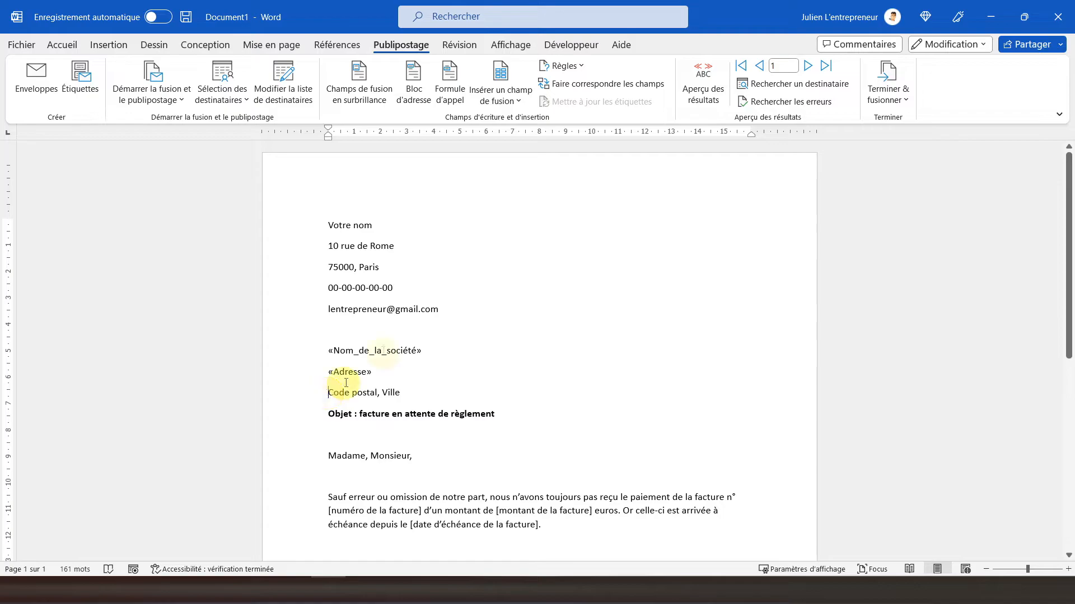
{"action": "left_click", "coordinate": [504, 103]}
{"action": "left_click", "coordinate": [507, 182]}
{"action": "key", "text": "Delete"}
{"action": "key", "text": "Delete"}
{"action": "key", "text": "Delete"}
{"action": "key", "text": "Delete"}
{"action": "key", "text": "Delete"}
{"action": "key", "text": "Delete"}
{"action": "key", "text": "Delete"}
{"action": "key", "text": "Delete"}
{"action": "key", "text": "Delete"}
{"action": "key", "text": "Delete"}
{"action": "key", "text": "Delete"}
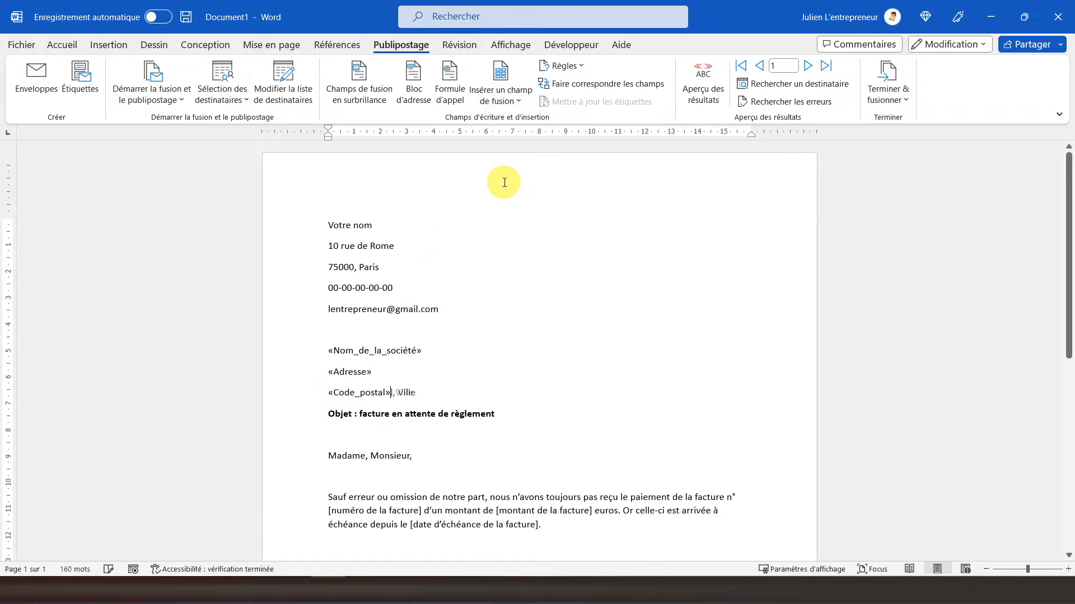
{"action": "left_click", "coordinate": [500, 98]}
{"action": "left_click", "coordinate": [506, 203]}
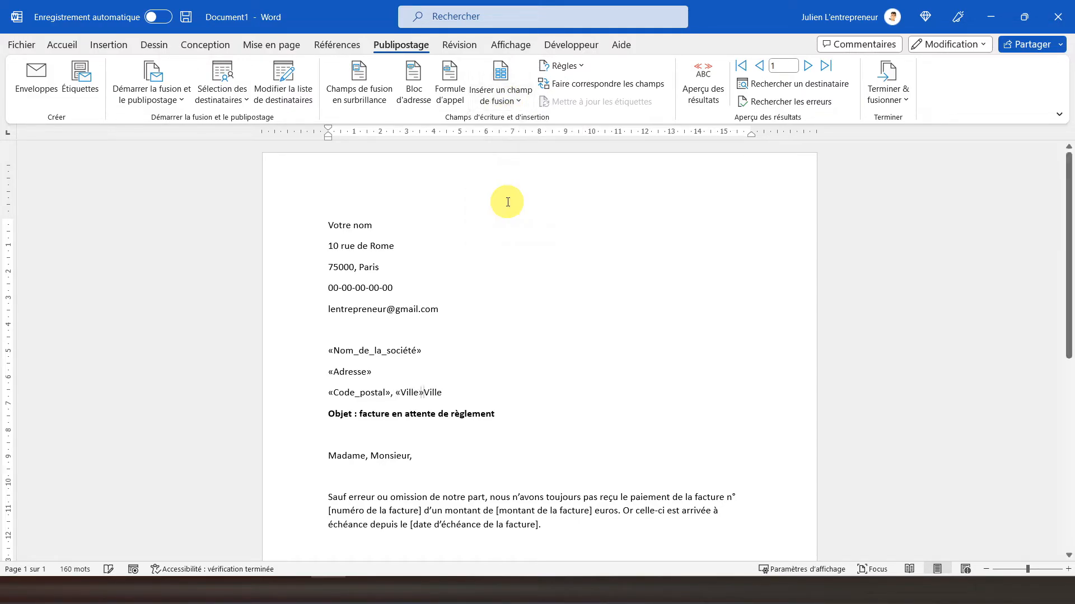
{"action": "key", "text": "Delete"}
{"action": "key", "text": "Delete"}
{"action": "key", "text": "Delete"}
{"action": "key", "text": "Delete"}
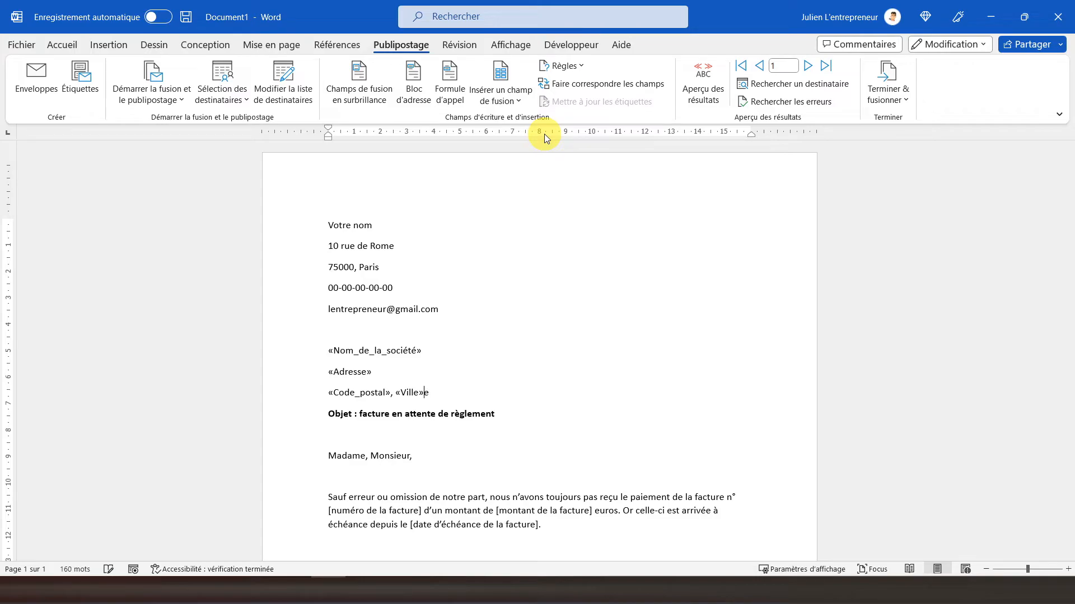
{"action": "key", "text": "Delete"}
{"action": "scroll", "coordinate": [531, 229], "scroll_direction": "down", "scroll_amount": 3}
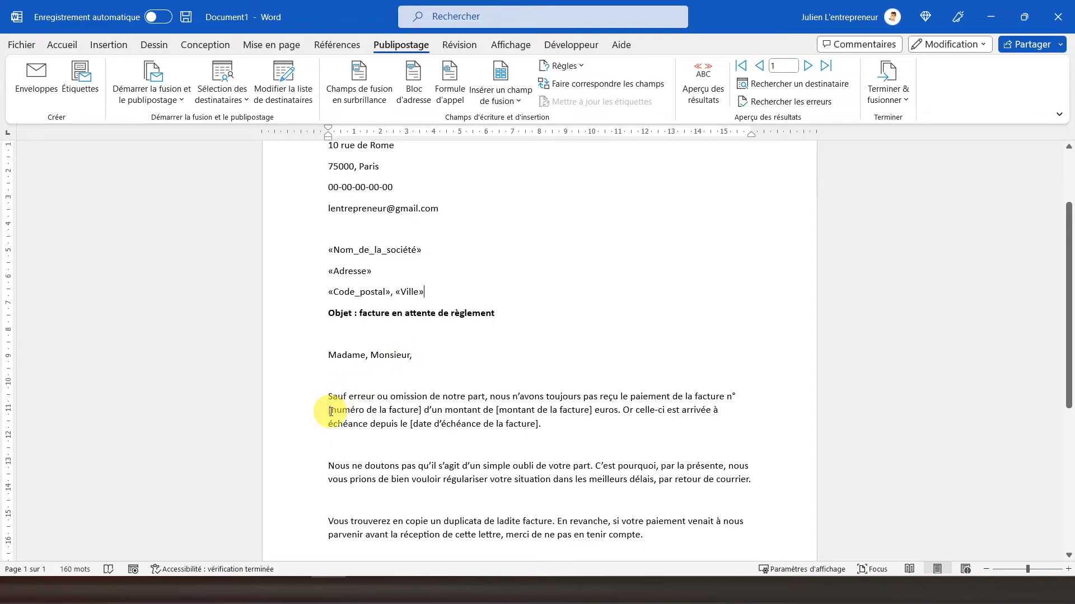
Replace the "numéro de la facture" placeholder in the reminder's first paragraph with the Numéro_facture merge field.
{"action": "left_click", "coordinate": [488, 101]}
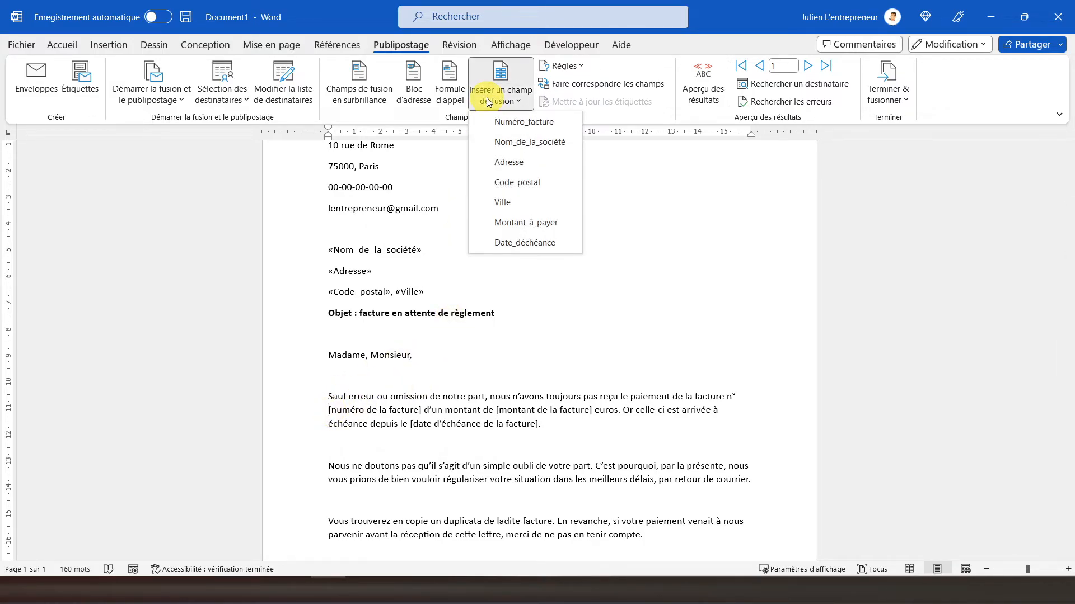
{"action": "left_click", "coordinate": [528, 121]}
{"action": "key", "text": "Delete"}
{"action": "key", "text": "Delete"}
{"action": "key", "text": "Delete"}
{"action": "key", "text": "Delete"}
{"action": "key", "text": "Delete"}
{"action": "key", "text": "Delete"}
{"action": "key", "text": "Delete"}
{"action": "key", "text": "Delete"}
{"action": "key", "text": "Delete"}
{"action": "key", "text": "Delete"}
{"action": "key", "text": "Delete"}
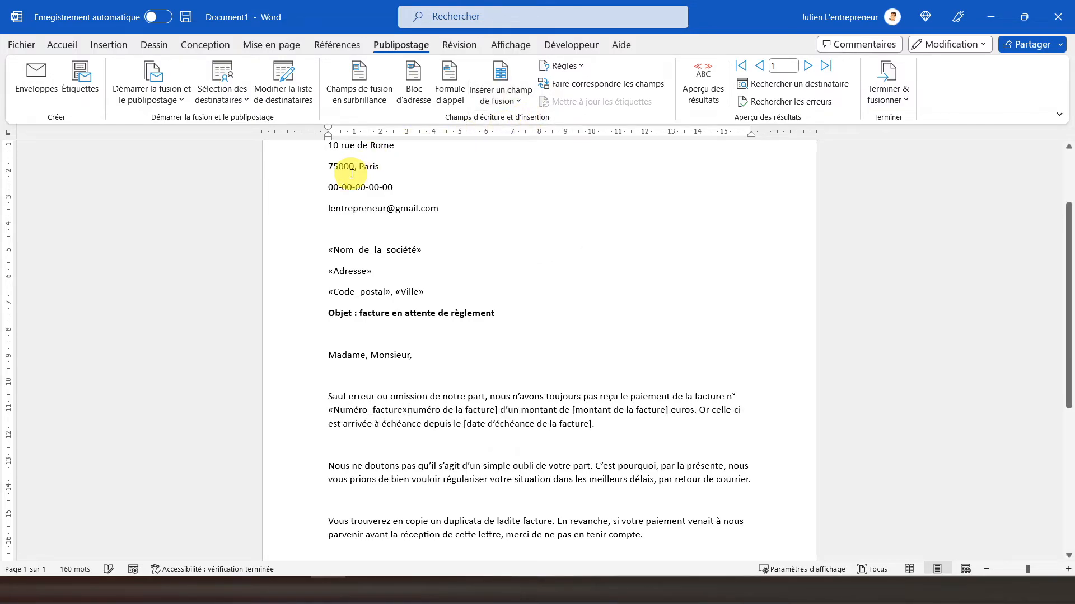
{"action": "key", "text": "Delete"}
{"action": "key", "text": "Delete"}
{"action": "key", "text": "Delete"}
{"action": "key", "text": "Delete"}
{"action": "key", "text": "Delete"}
{"action": "key", "text": "Delete"}
{"action": "key", "text": "Delete"}
{"action": "key", "text": "Delete"}
{"action": "key", "text": "Delete"}
{"action": "key", "text": "Delete"}
{"action": "key", "text": "Delete"}
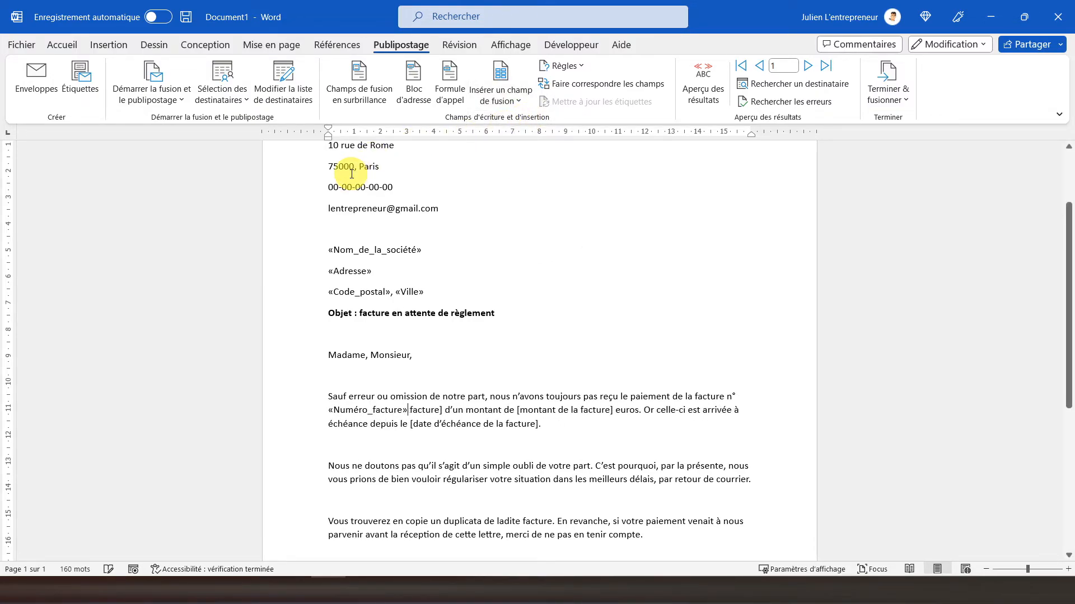
{"action": "key", "text": "Delete"}
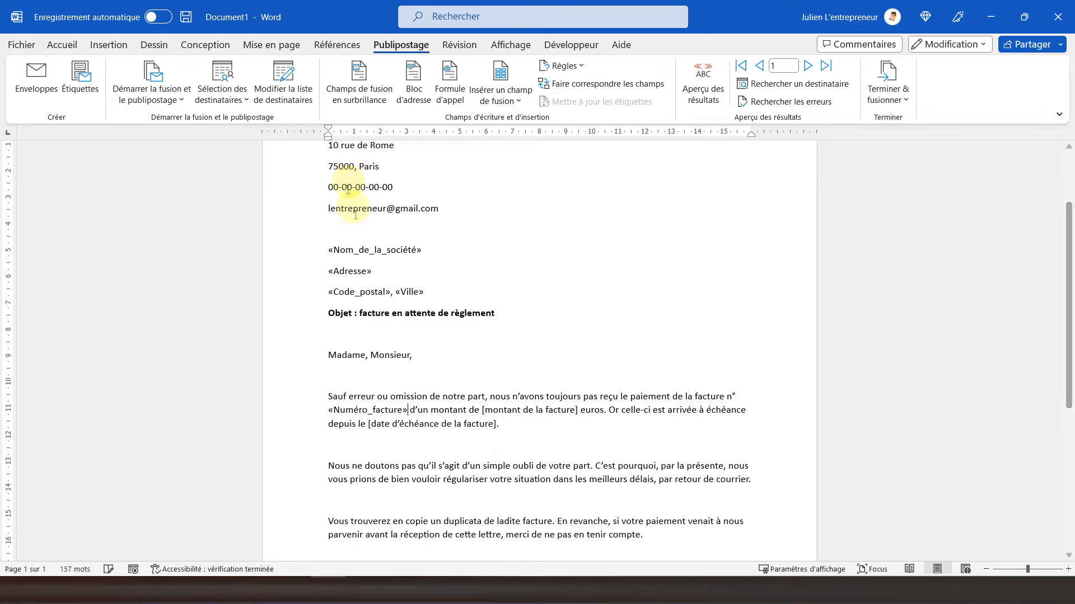
Replace the "montant de la facture" placeholder in the reminder's first paragraph with the Montant_à_payer merge field.
{"action": "left_click", "coordinate": [482, 409]}
{"action": "left_click", "coordinate": [501, 100]}
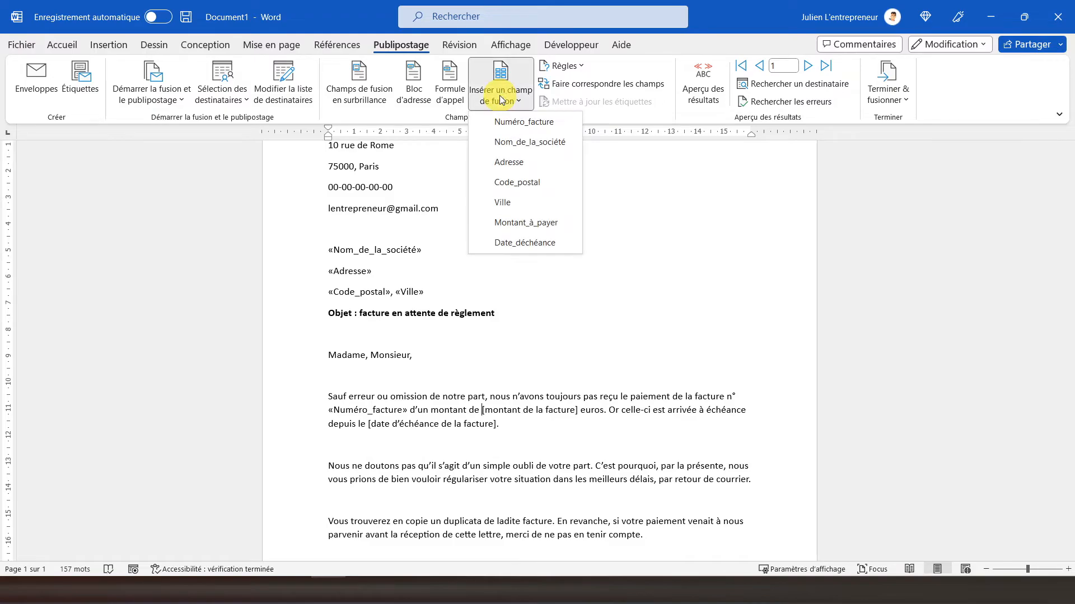
{"action": "left_click", "coordinate": [526, 222]}
{"action": "key", "text": "Delete"}
{"action": "key", "text": "Delete"}
{"action": "key", "text": "Delete"}
{"action": "key", "text": "Delete"}
{"action": "key", "text": "Delete"}
{"action": "key", "text": "Delete"}
{"action": "key", "text": "Delete"}
{"action": "key", "text": "Delete"}
{"action": "key", "text": "Delete"}
{"action": "key", "text": "Delete"}
{"action": "key", "text": "Delete"}
{"action": "key", "text": "Delete"}
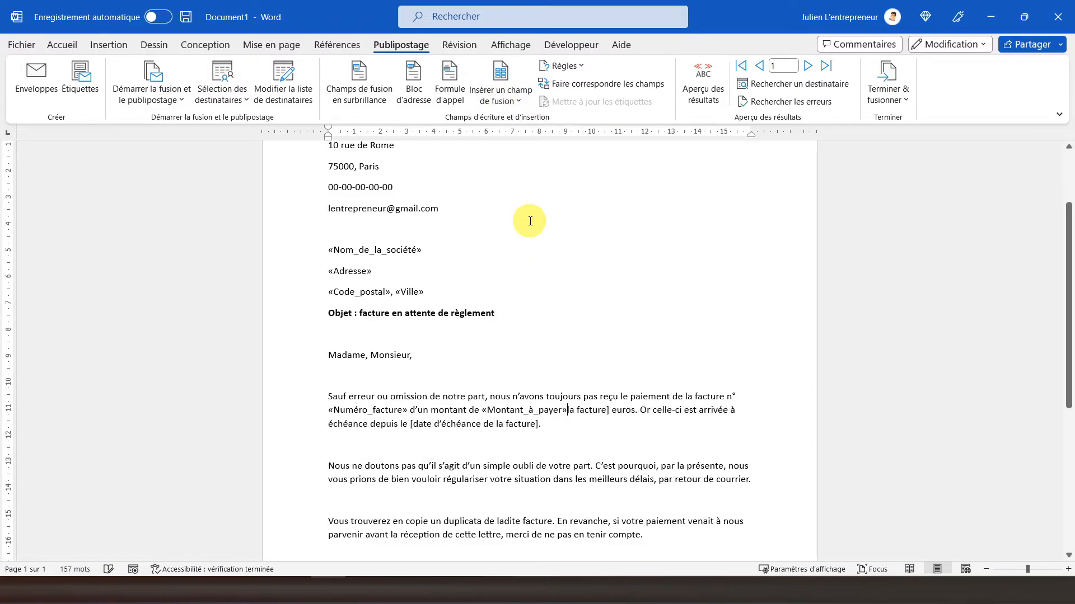
{"action": "key", "text": "Delete"}
{"action": "key", "text": "Delete"}
{"action": "key", "text": "Delete"}
{"action": "key", "text": "Delete"}
{"action": "key", "text": "Delete"}
{"action": "key", "text": "Delete"}
{"action": "key", "text": "Delete"}
{"action": "key", "text": "Delete"}
{"action": "key", "text": "Delete"}
{"action": "key", "text": "Delete"}
{"action": "key", "text": "Delete"}
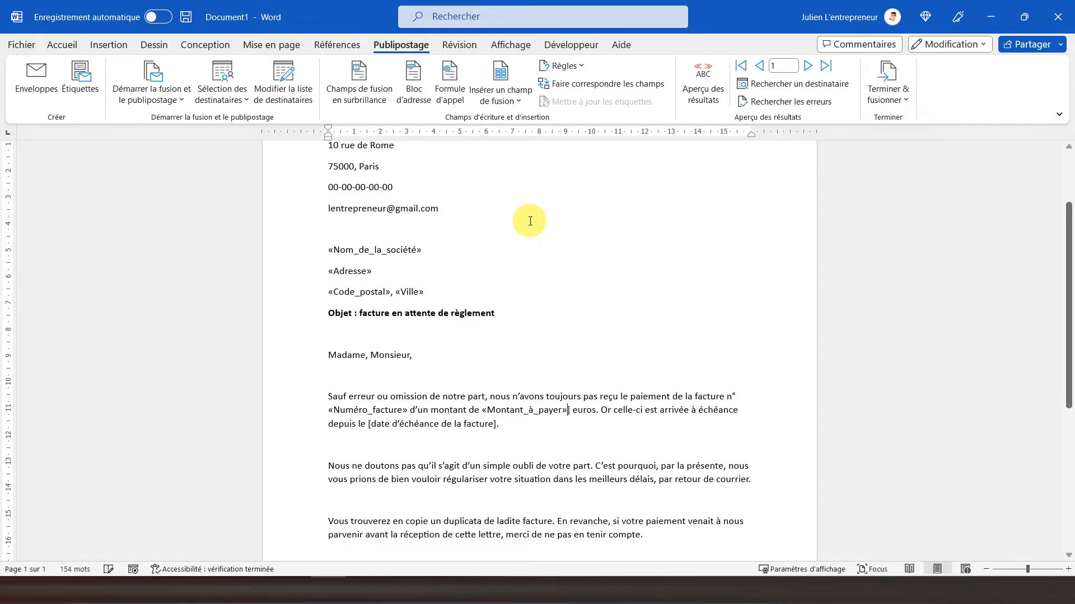
Replace the "date d'échéance de la facture" placeholder with the Date_déchéance merge field, keeping the final period.
{"action": "left_click", "coordinate": [367, 425]}
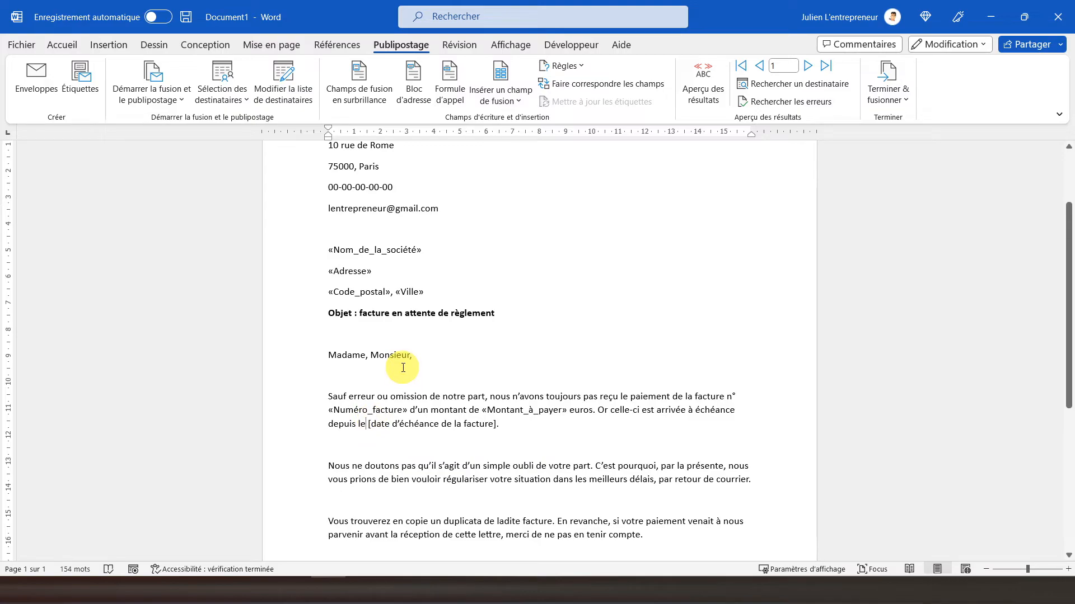
{"action": "left_click", "coordinate": [501, 96]}
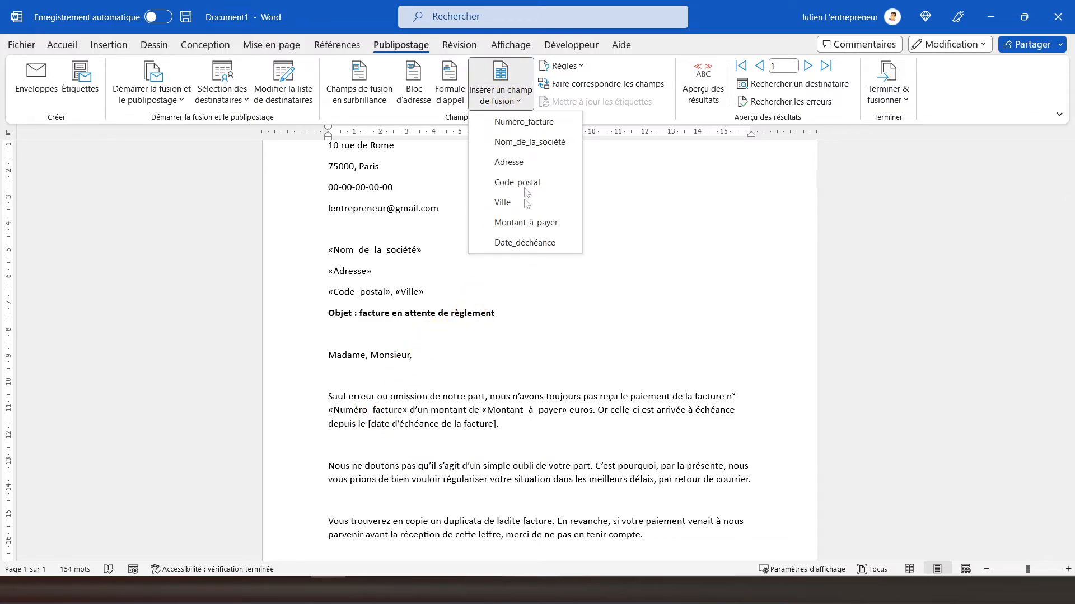
{"action": "left_click", "coordinate": [507, 243]}
{"action": "key", "text": "Delete"}
{"action": "key", "text": "Delete"}
{"action": "key", "text": "Delete"}
{"action": "key", "text": "Delete"}
{"action": "key", "text": "Delete"}
{"action": "key", "text": "Delete"}
{"action": "key", "text": "Delete"}
{"action": "key", "text": "Delete"}
{"action": "key", "text": "Delete"}
{"action": "key", "text": "Delete"}
{"action": "key", "text": "Delete"}
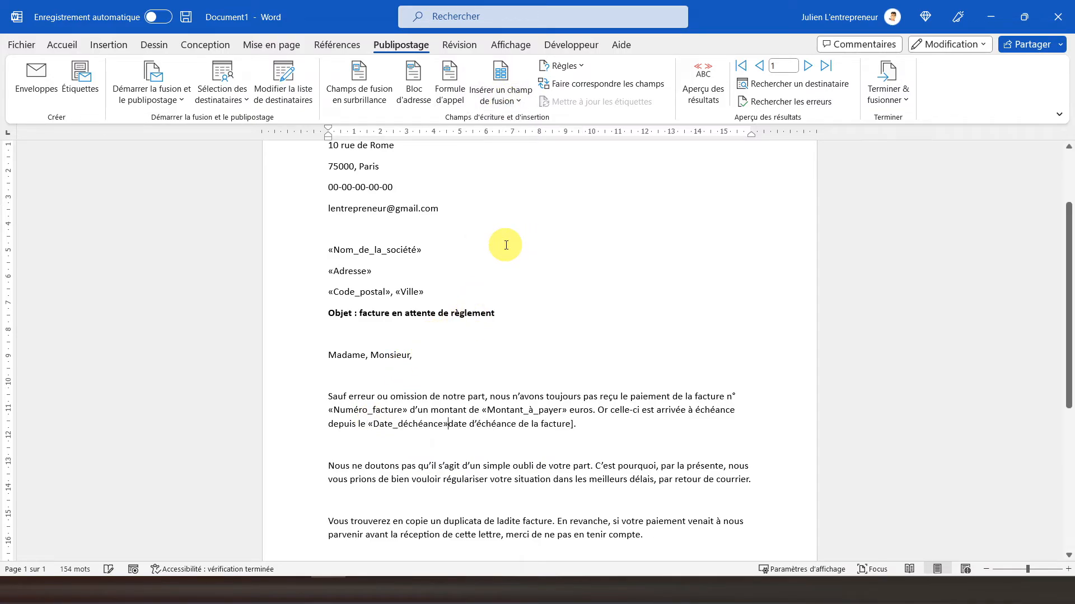
{"action": "key", "text": "Delete"}
{"action": "key", "text": "Delete"}
{"action": "key", "text": "Delete"}
{"action": "key", "text": "Delete"}
{"action": "key", "text": "Delete"}
{"action": "key", "text": "Delete"}
{"action": "key", "text": "Delete"}
{"action": "key", "text": "Delete"}
{"action": "key", "text": "Delete"}
{"action": "key", "text": "Delete"}
{"action": "key", "text": "Delete"}
{"action": "key", "text": "Delete"}
{"action": "key", "text": "Delete"}
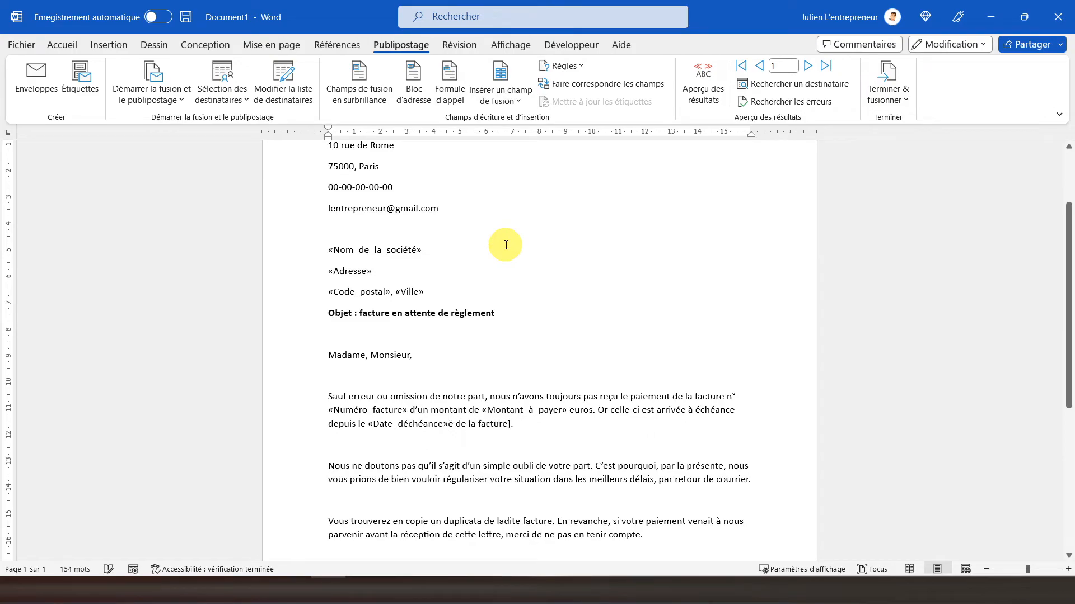
{"action": "key", "text": "Delete"}
{"action": "key", "text": "Delete"}
{"action": "key", "text": "Delete"}
{"action": "key", "text": "Delete"}
{"action": "key", "text": "Delete"}
{"action": "key", "text": "Delete"}
Preview the merged reminder letter for the first recipient and look over its address block and invoice paragraph.
{"action": "scroll", "coordinate": [505, 246], "scroll_direction": "up", "scroll_amount": 2}
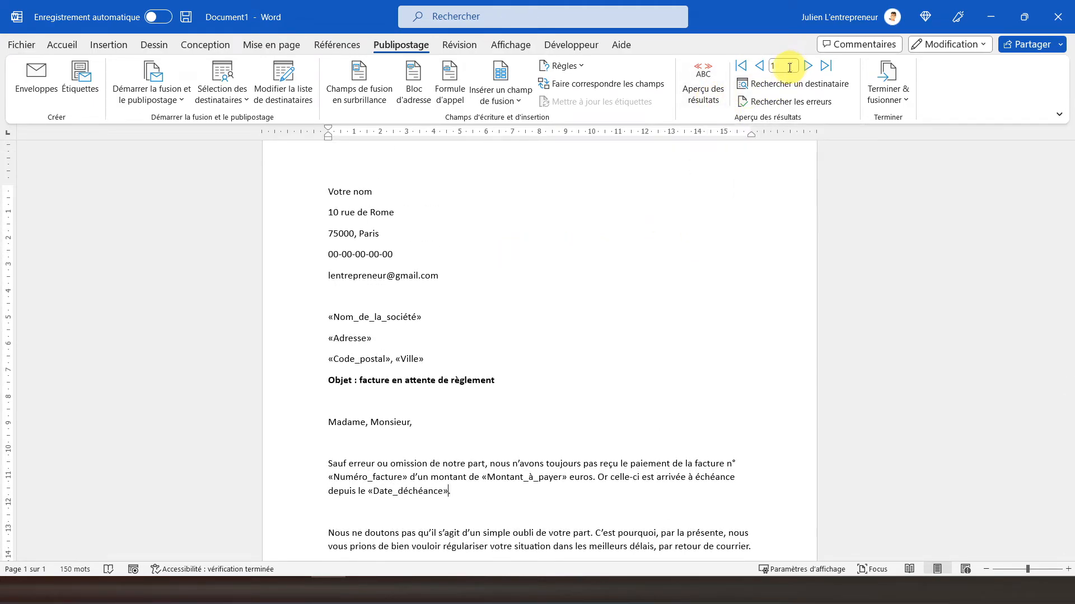
{"action": "left_click", "coordinate": [709, 92]}
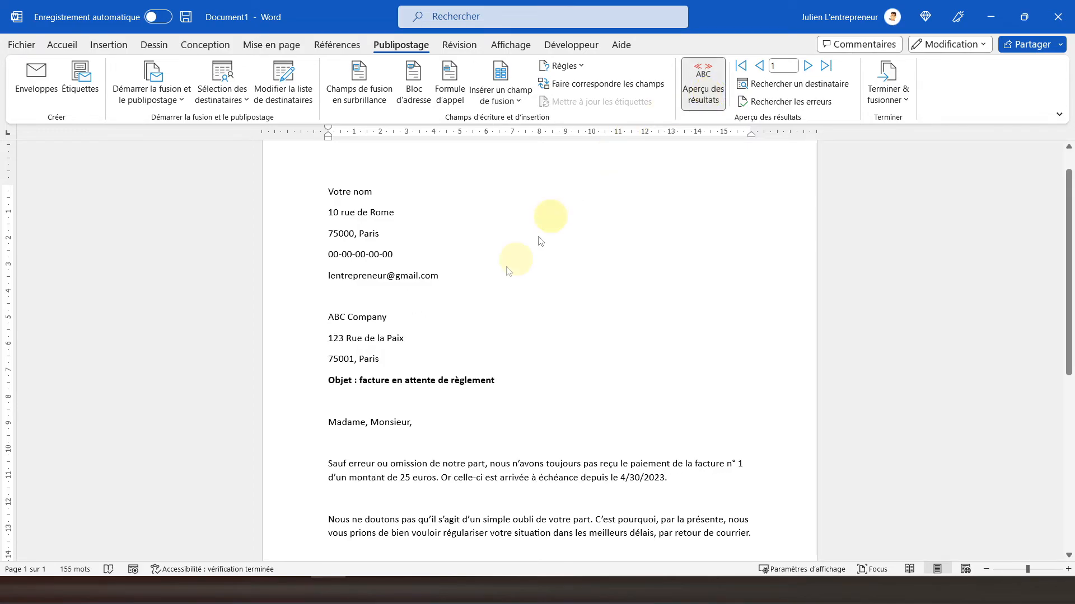
{"action": "scroll", "coordinate": [486, 285], "scroll_direction": "down", "scroll_amount": 3}
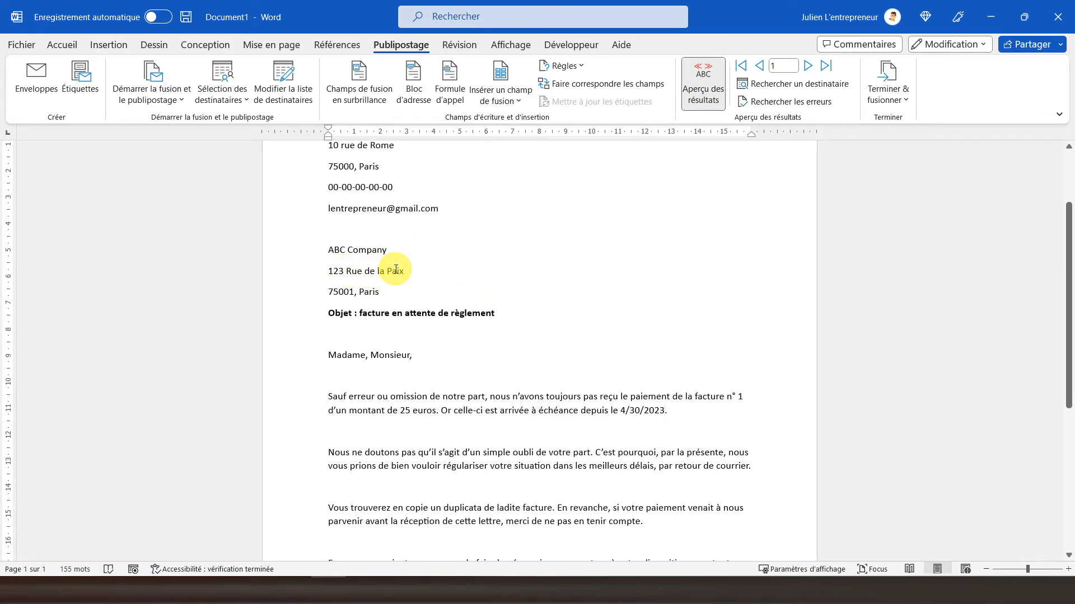
Compare the previewed letter's company, address, invoice number, amount and due date with the first record of Relances.xlsx in Excel, then return to Word.
{"action": "left_click", "coordinate": [363, 590]}
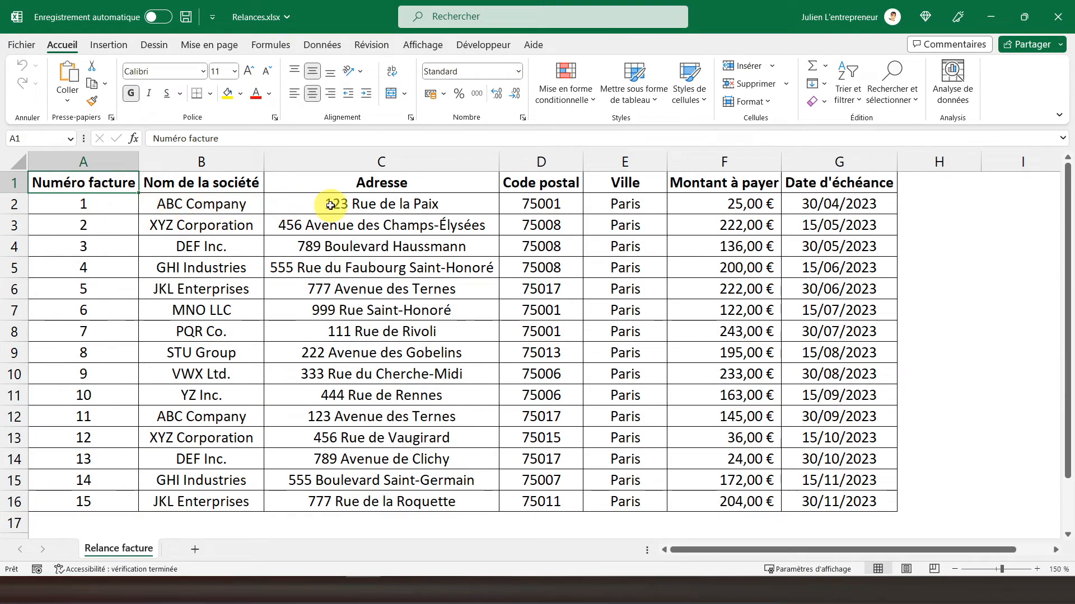
{"action": "left_click", "coordinate": [329, 592]}
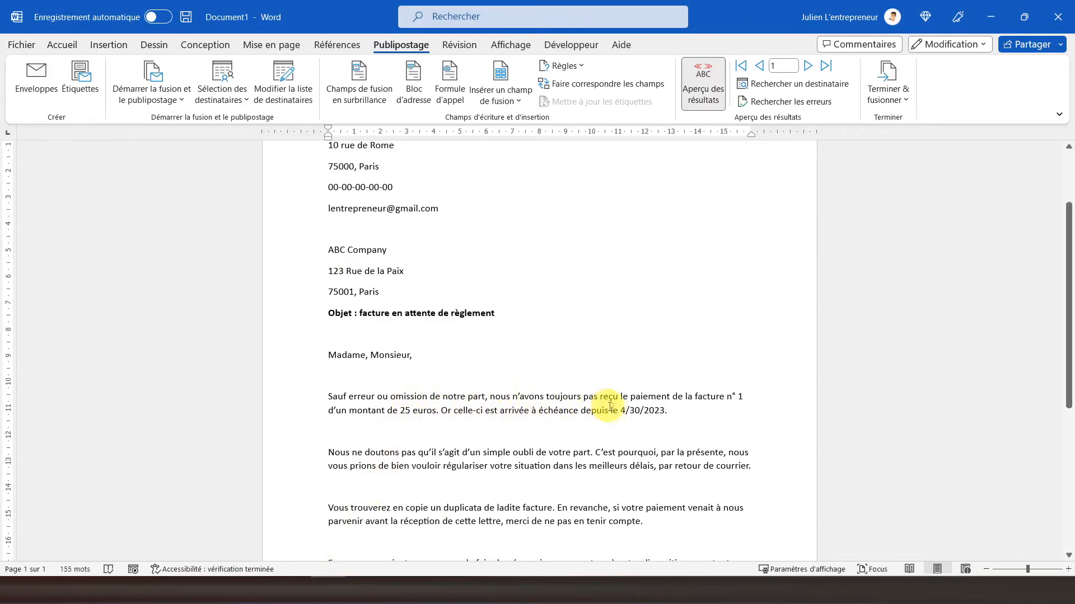
{"action": "left_click", "coordinate": [362, 592]}
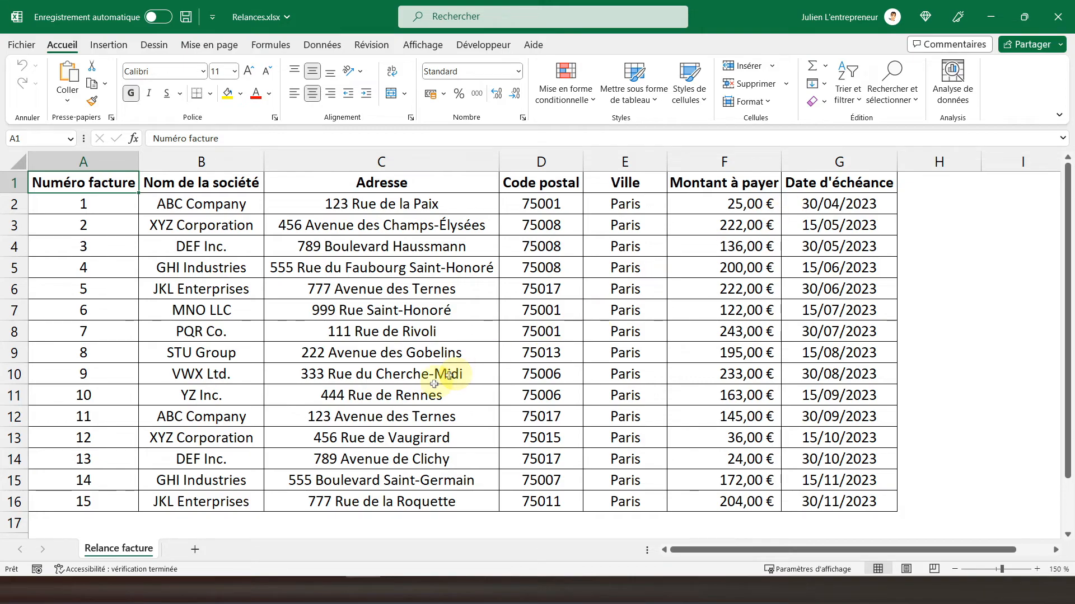
{"action": "left_click", "coordinate": [361, 590]}
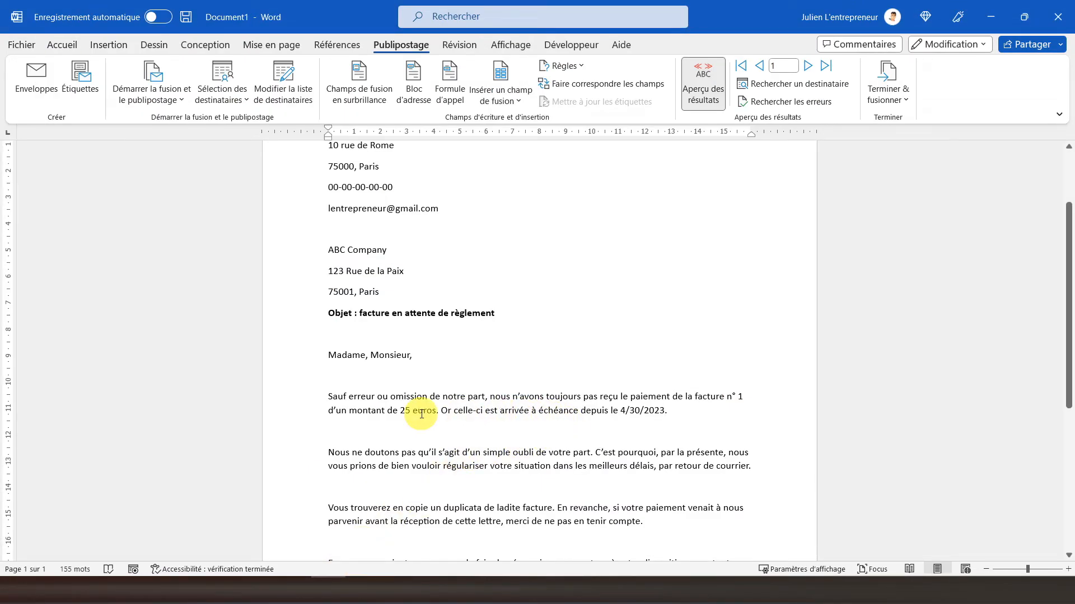
{"action": "left_click", "coordinate": [730, 411]}
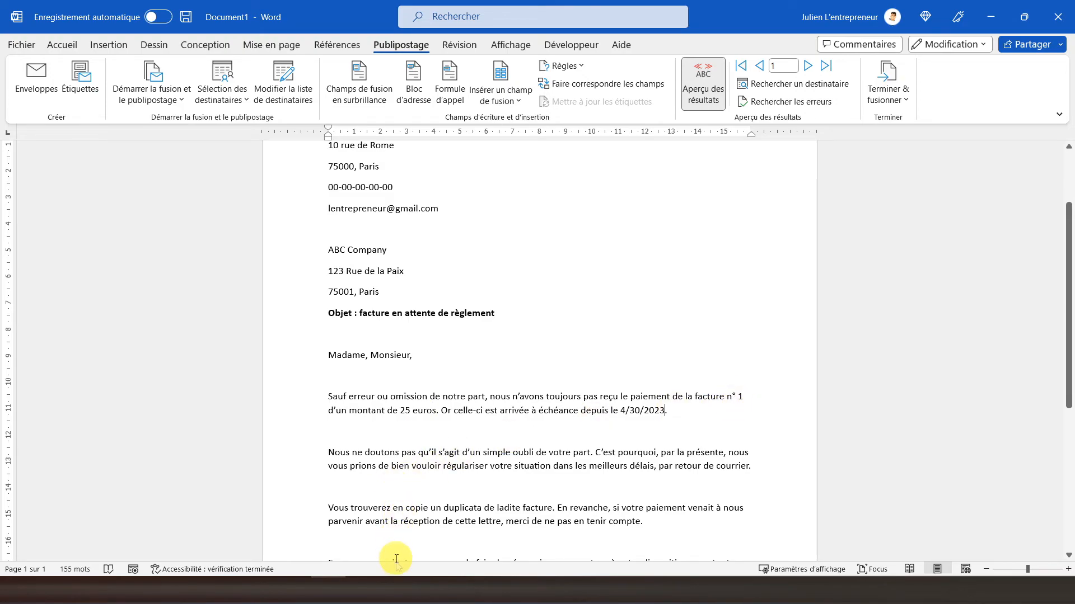
{"action": "left_click", "coordinate": [363, 589]}
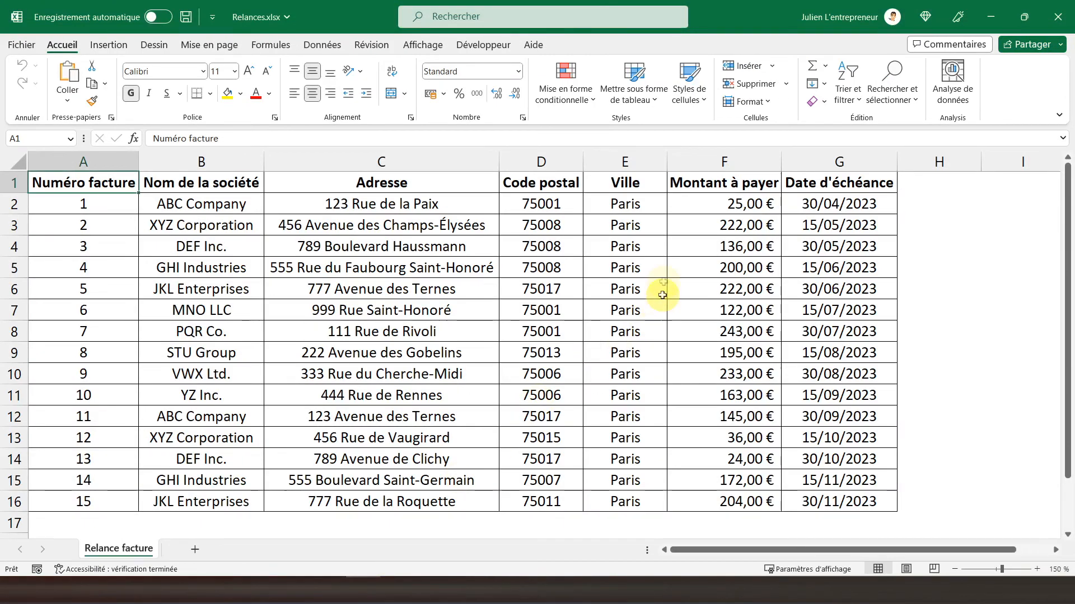
{"action": "left_click", "coordinate": [693, 203]}
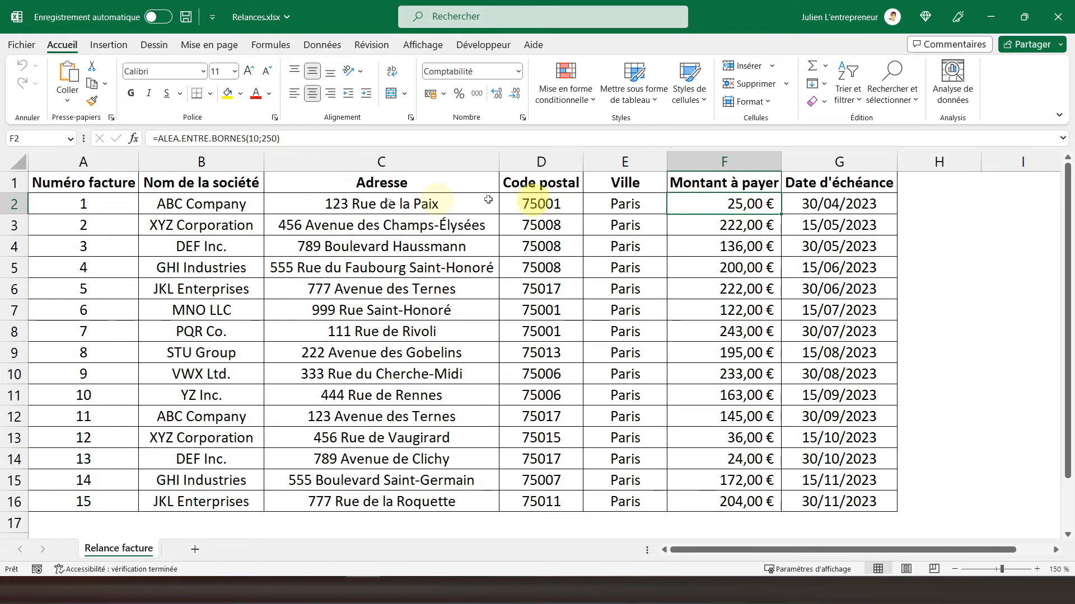
{"action": "left_click", "coordinate": [123, 205]}
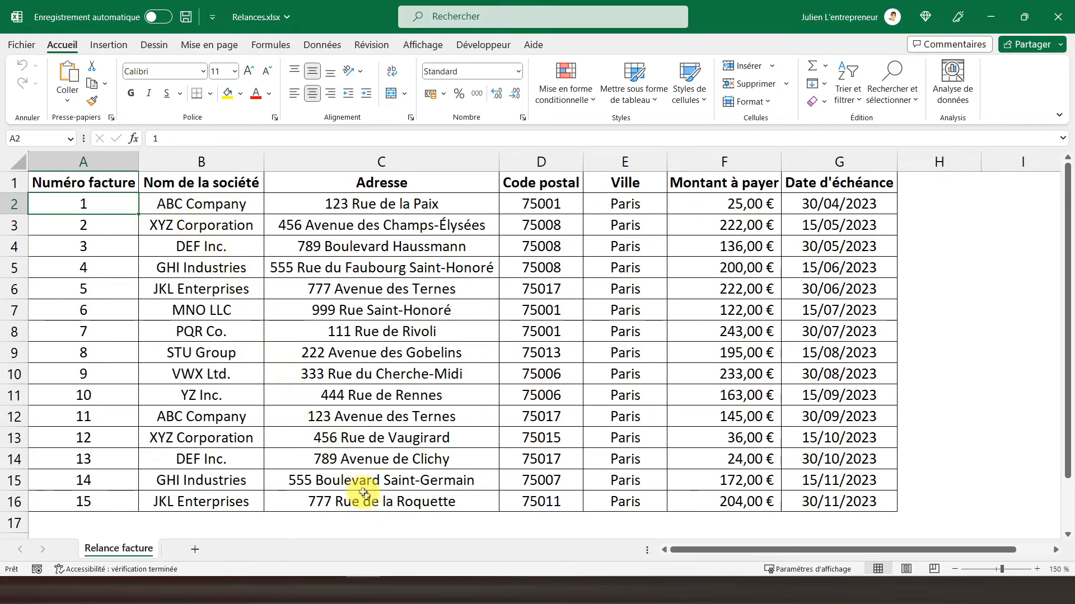
{"action": "left_click", "coordinate": [330, 587]}
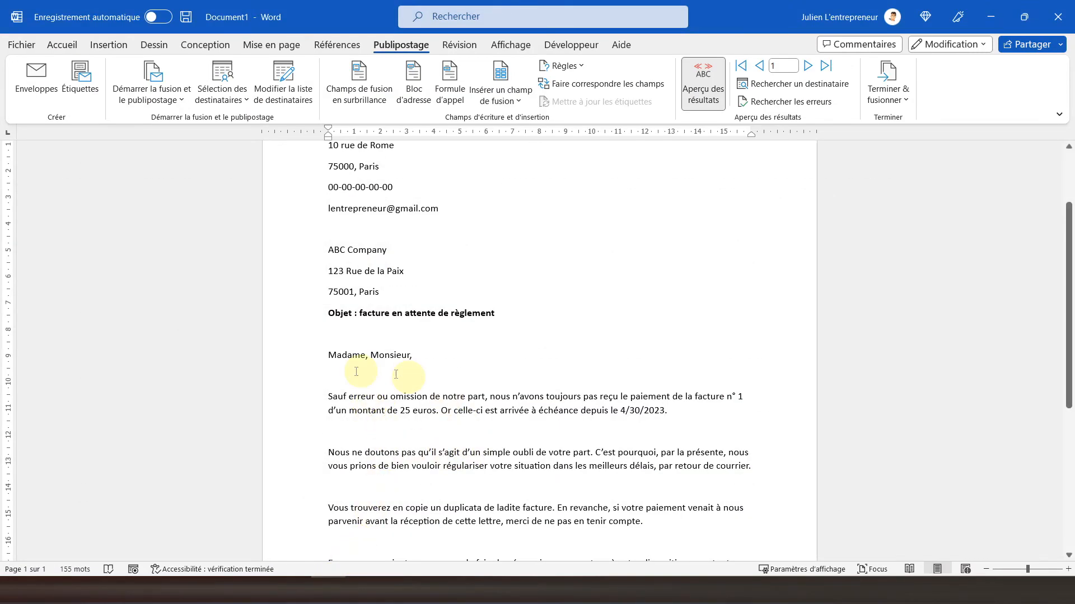
Browse the merged reminder previews one recipient at a time up to record 7.
{"action": "left_click", "coordinate": [807, 66]}
{"action": "left_click", "coordinate": [807, 65]}
{"action": "left_click", "coordinate": [810, 67]}
{"action": "left_click", "coordinate": [809, 66]}
{"action": "left_click", "coordinate": [809, 67]}
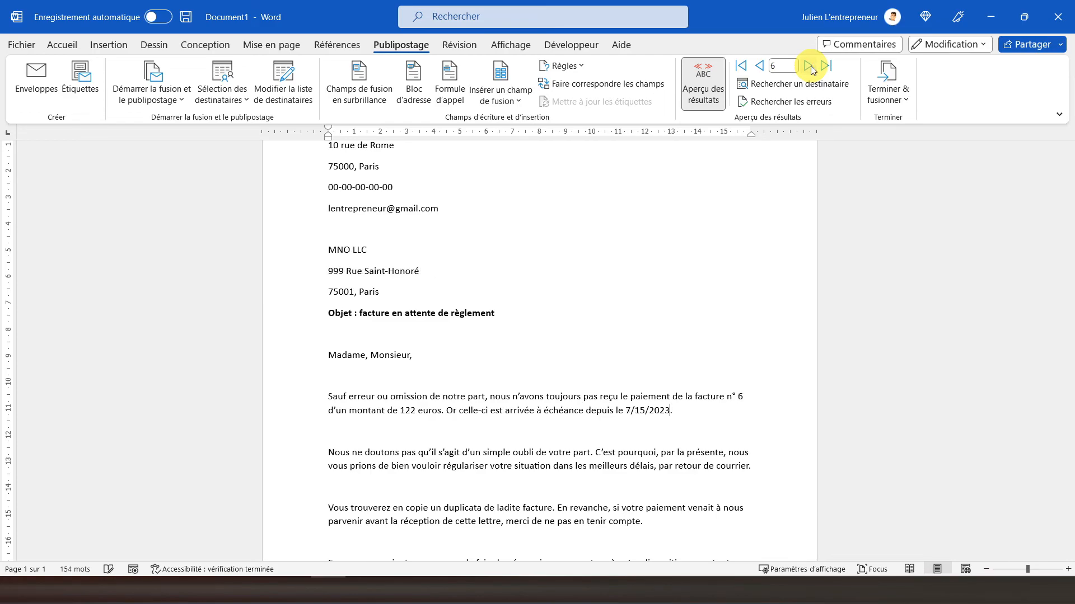
{"action": "left_click", "coordinate": [809, 67]}
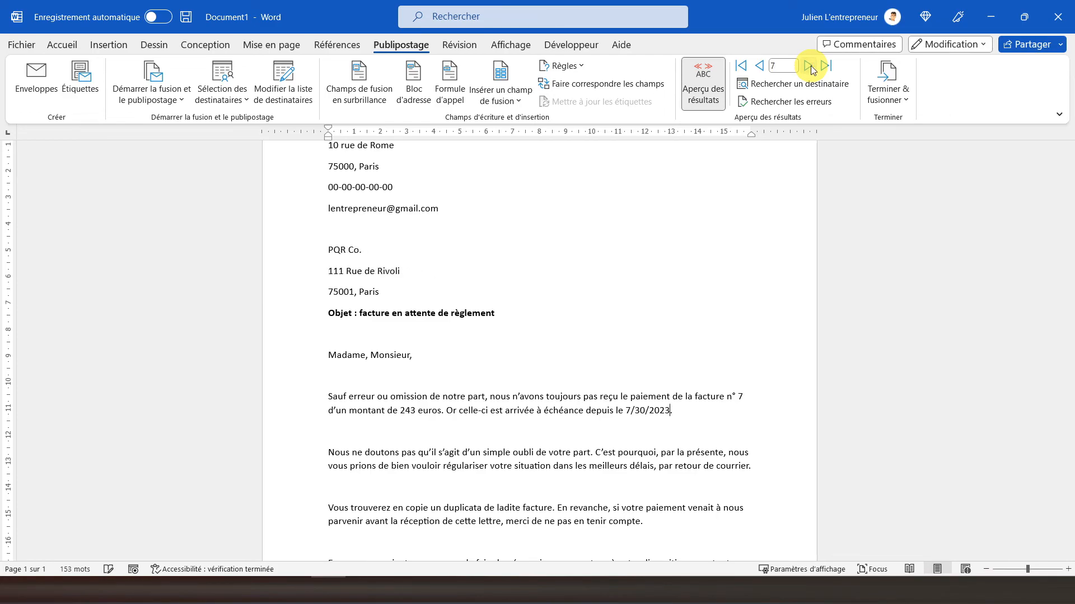
Open the settings for sending the merged reminder letters as e-mail messages.
{"action": "left_click", "coordinate": [895, 103]}
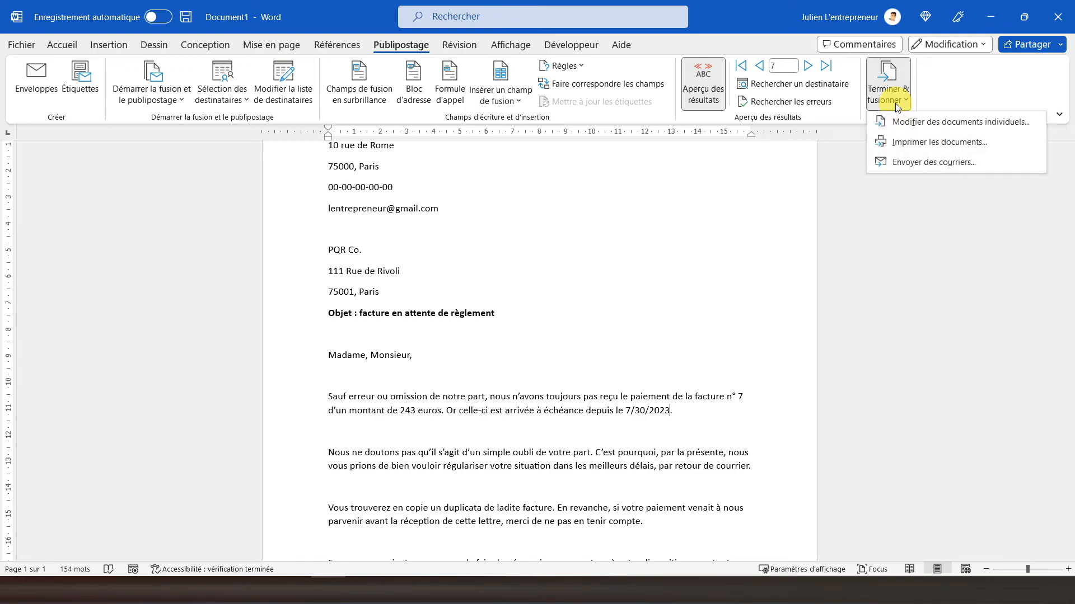
{"action": "left_click", "coordinate": [903, 164]}
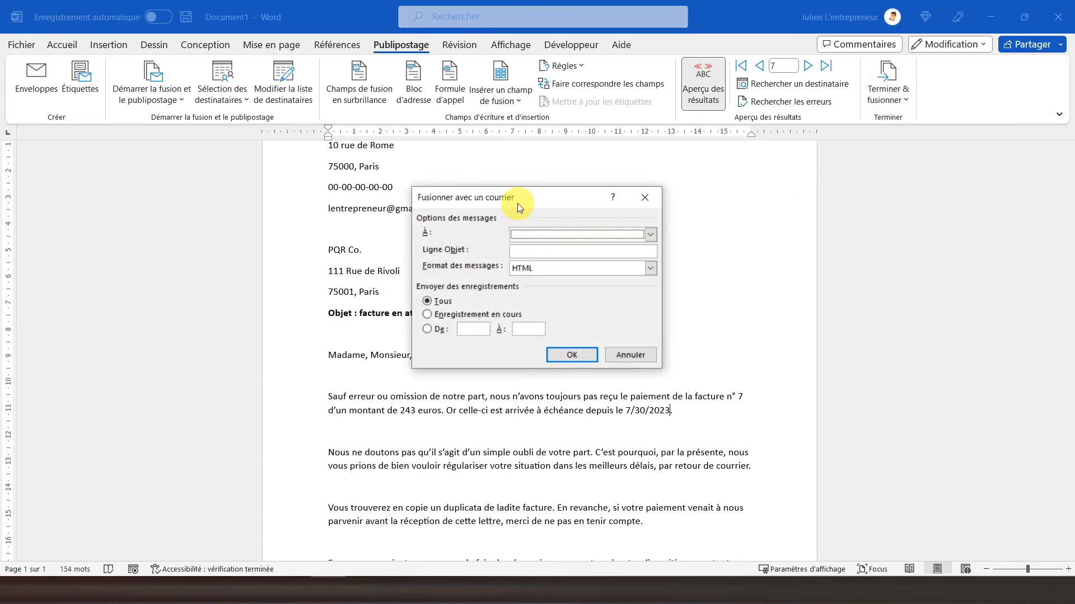